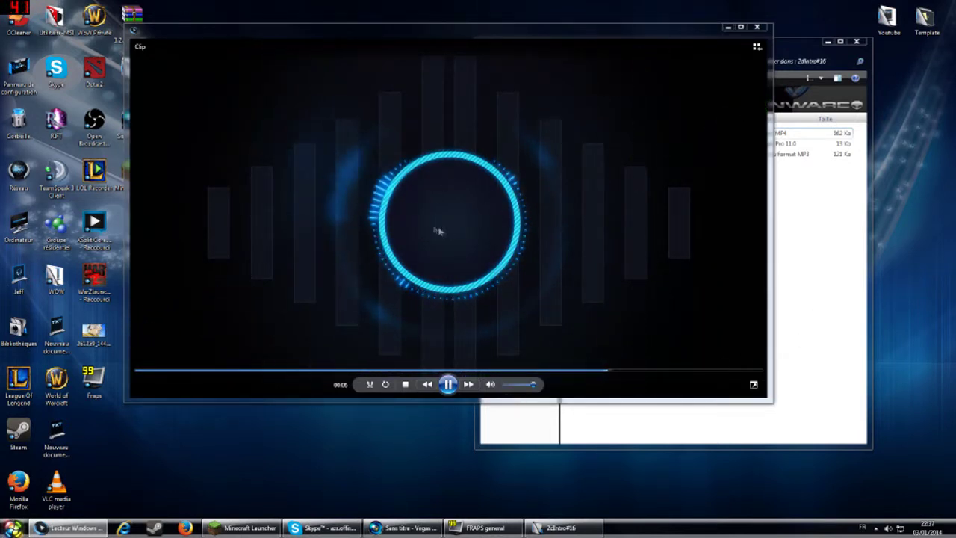
- Close the clip player and the 2dIntro#16 folder window, and switch to Vegas Pro
click(755, 28)
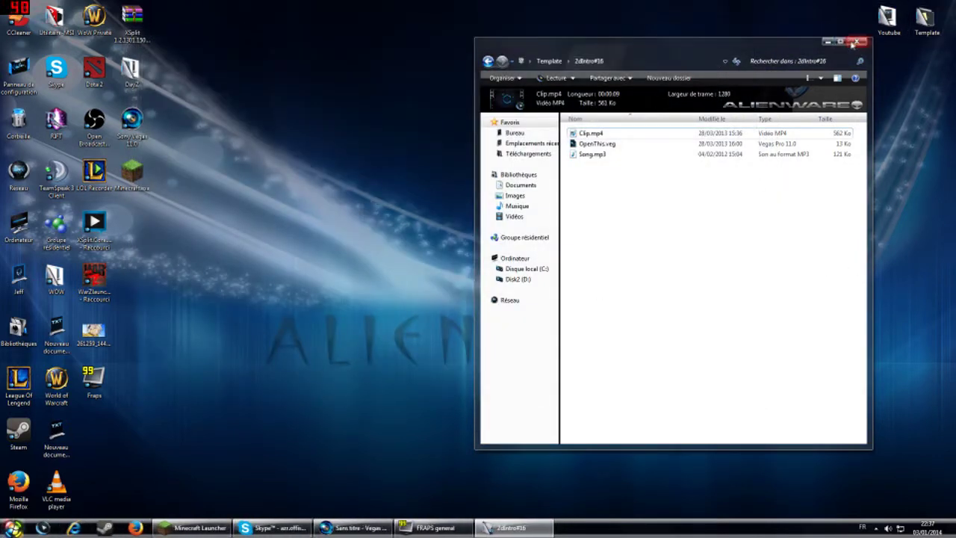
click(858, 41)
click(352, 528)
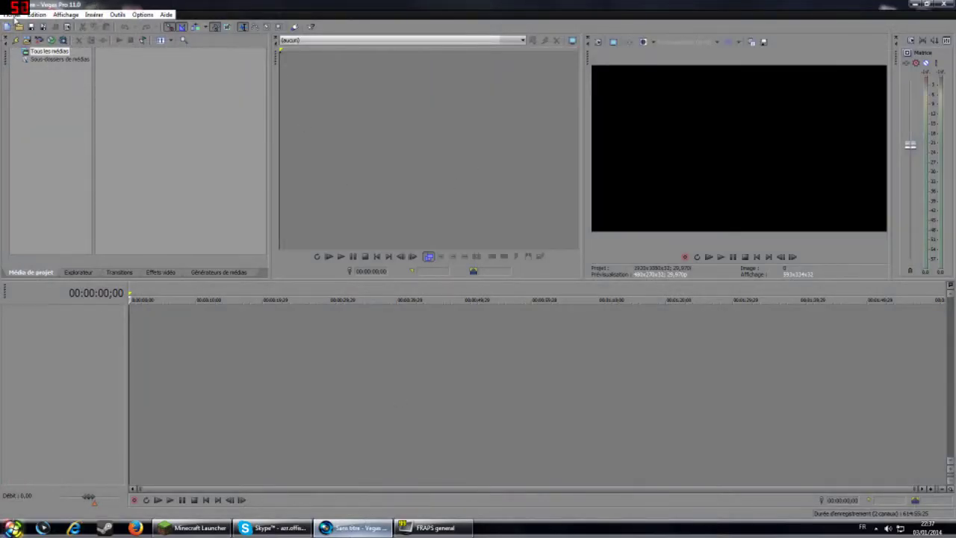
- Open the project OpenThis.veg from the 2dIntro#16 folder inside the Template folder on the desktop
click(15, 15)
click(308, 4)
click(11, 15)
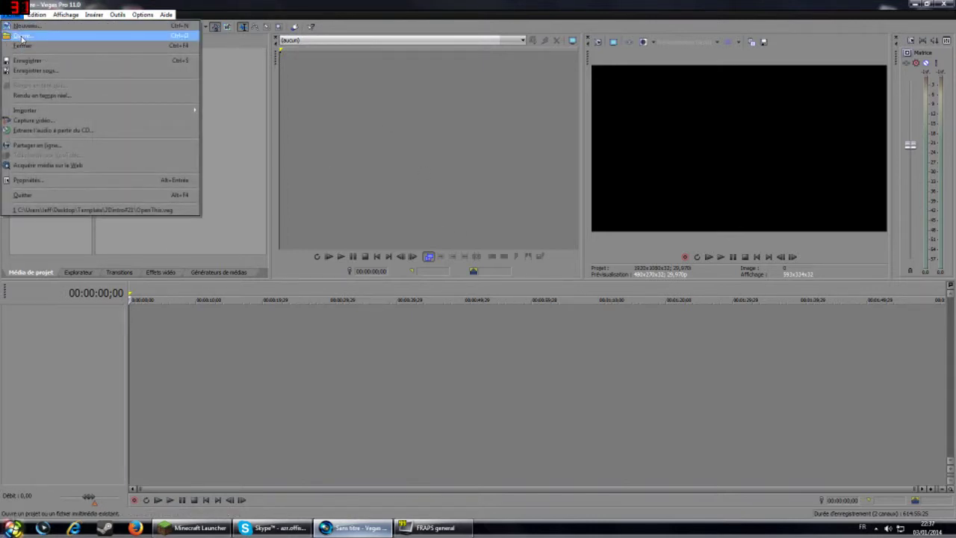
click(20, 36)
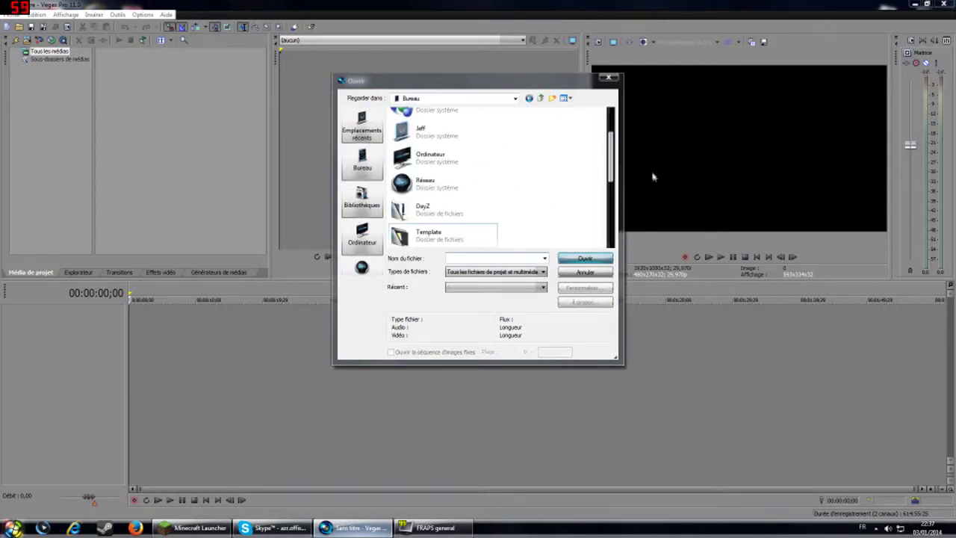
scroll(614, 170, down, 1)
double_click(461, 213)
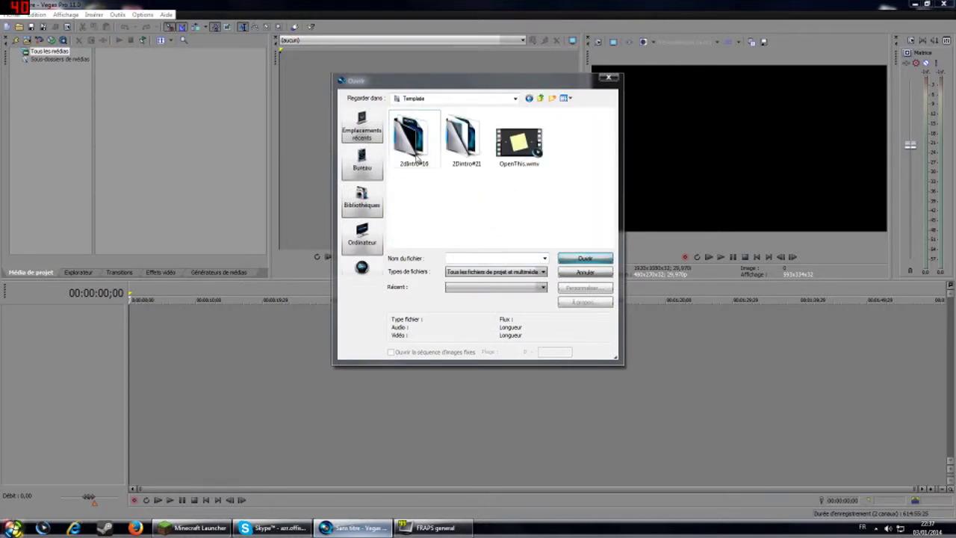
double_click(419, 158)
click(419, 134)
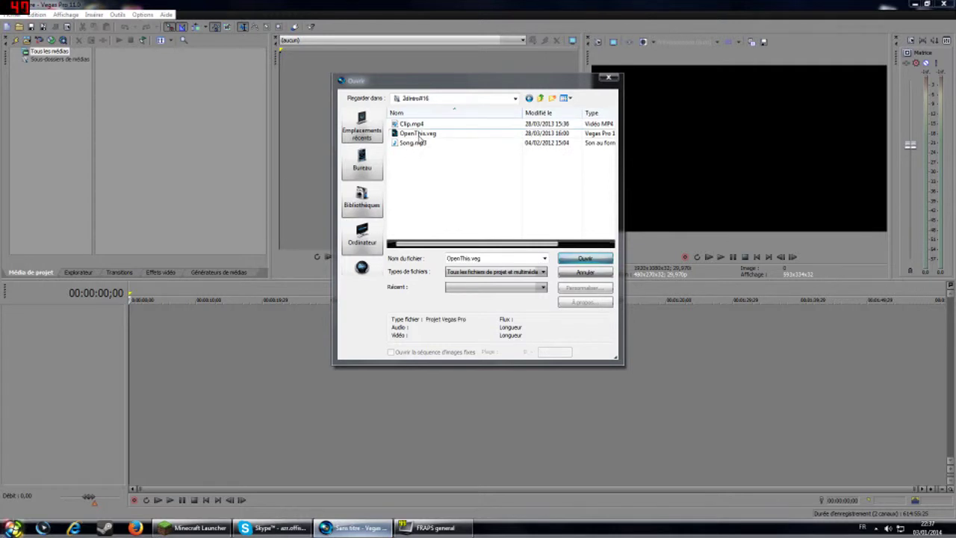
click(582, 259)
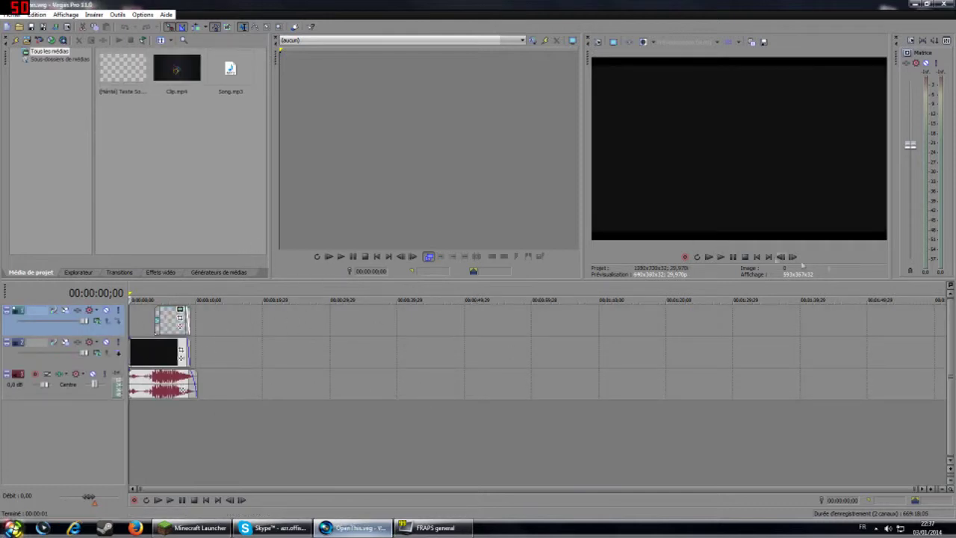
- Lower the master audio level and play the intro in the preview, stopping playback before the end
drag(911, 145, 911, 174)
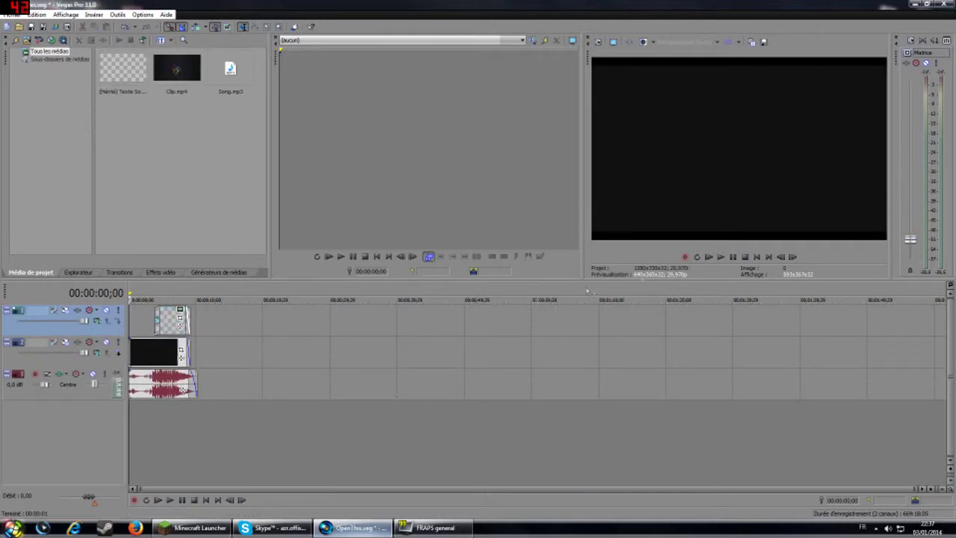
click(709, 256)
drag(912, 239, 916, 214)
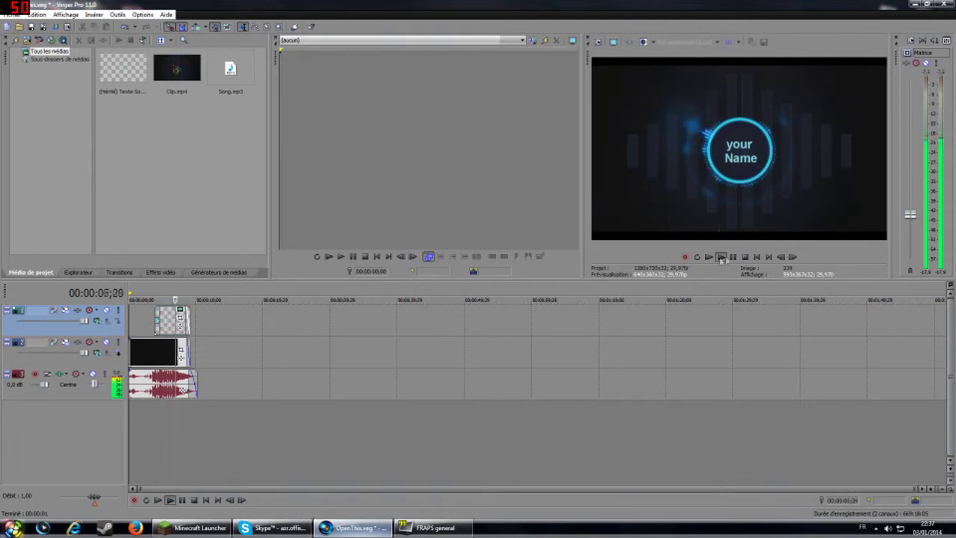
click(745, 257)
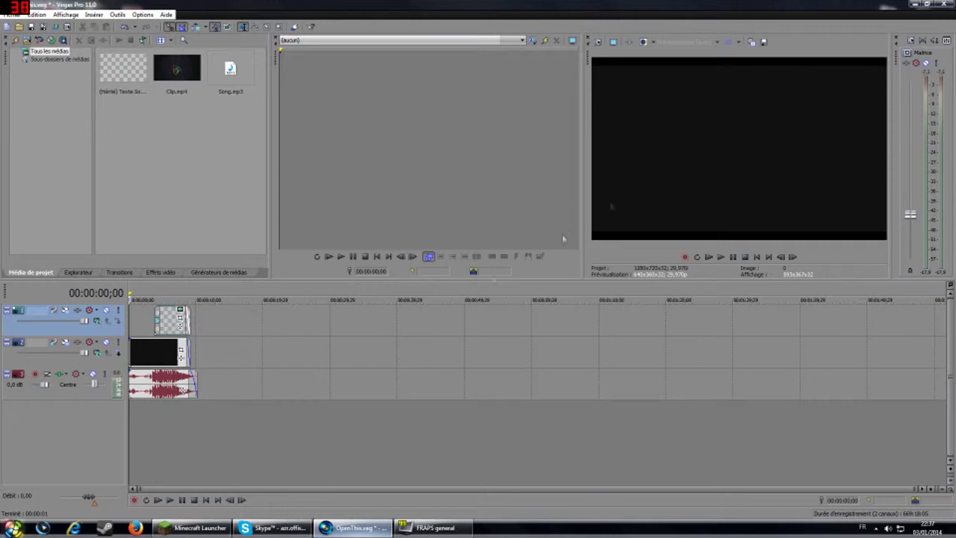
- Place the playhead at about 00:00:05;26 within the text event and open its generated media for editing
click(171, 322)
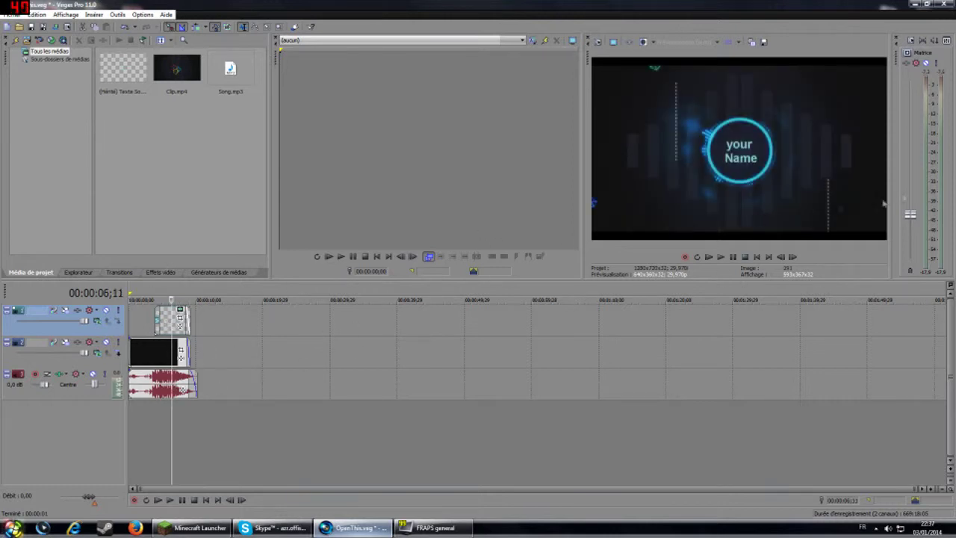
click(130, 327)
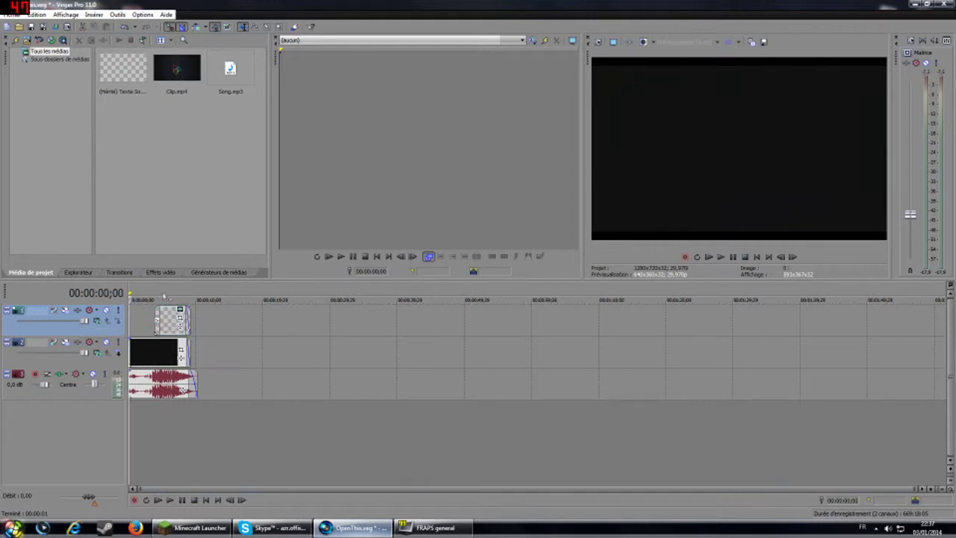
click(169, 325)
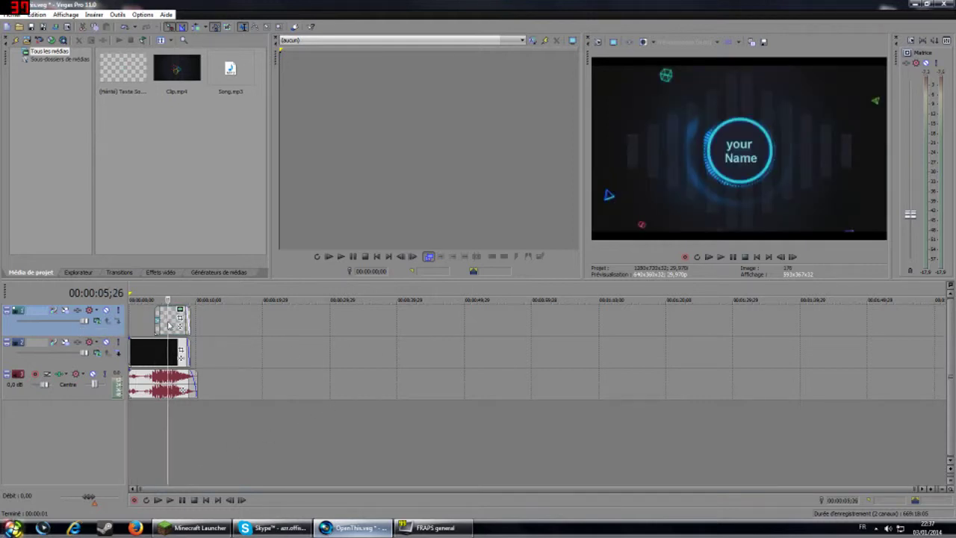
right_click(167, 324)
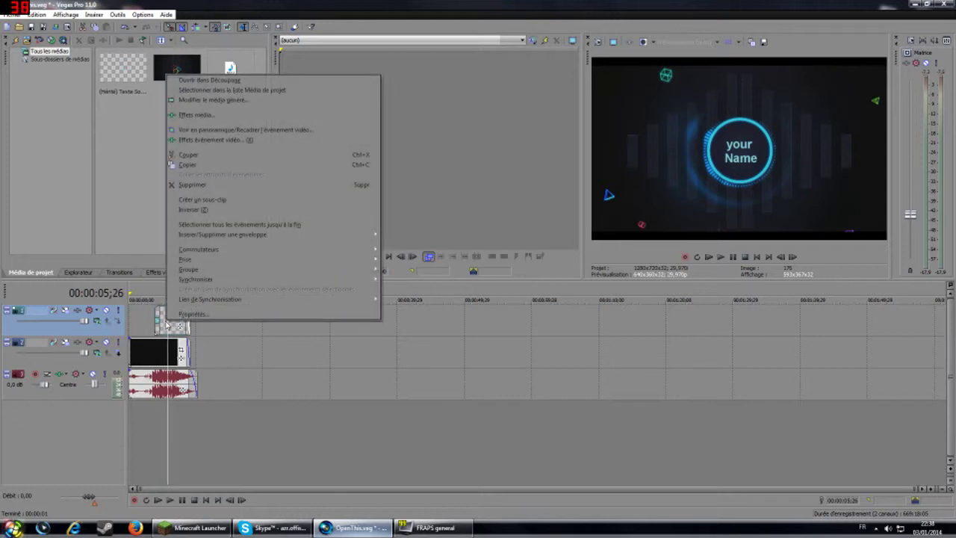
click(222, 104)
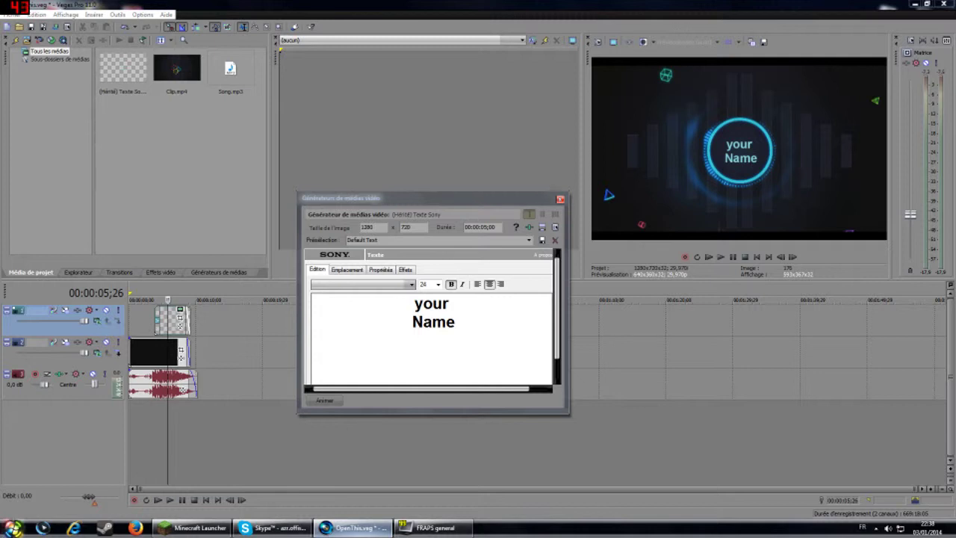
- Replace the placeholder title with "Winsamas" above "Tv" and set the font size to 20
drag(446, 322, 432, 303)
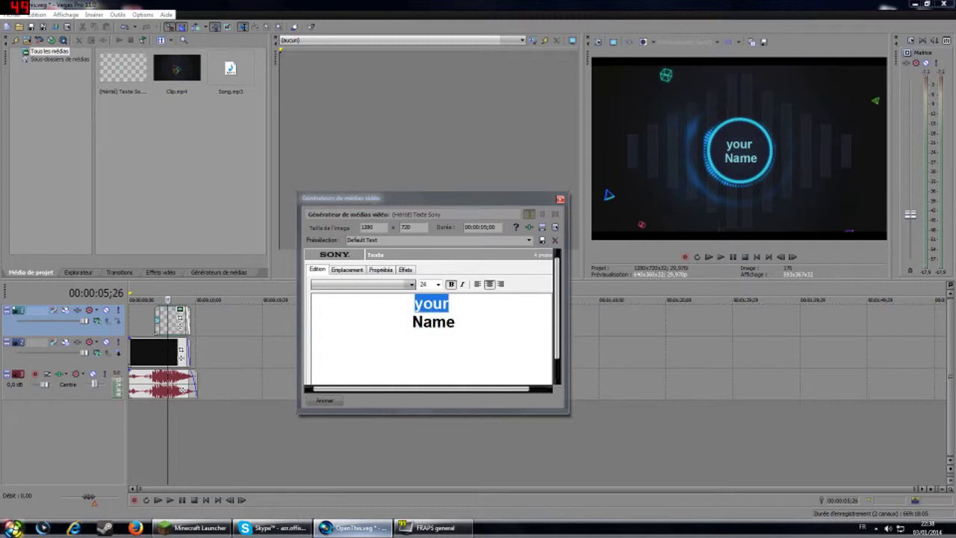
text(Winsa)
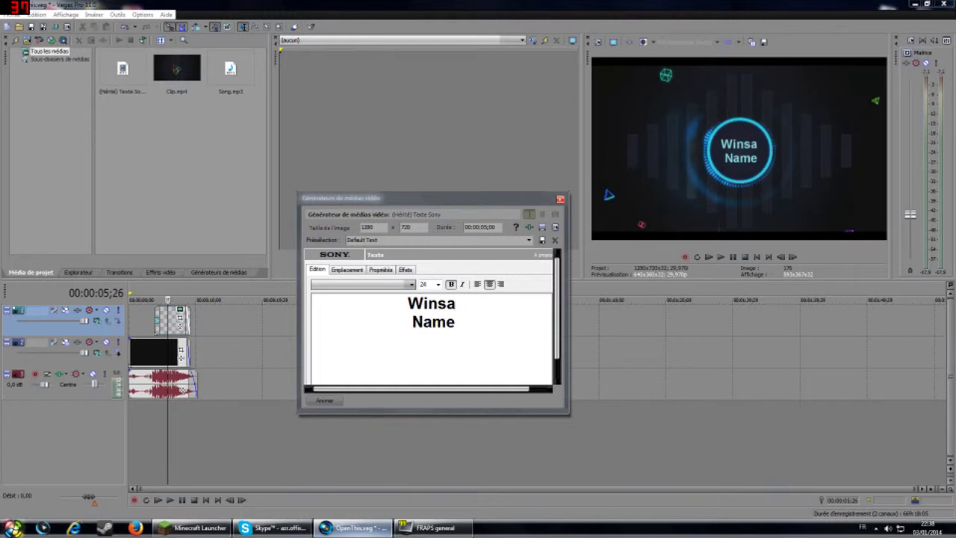
text(mas)
key(BackSpace)
key(BackSpace)
key(BackSpace)
key(BackSpace)
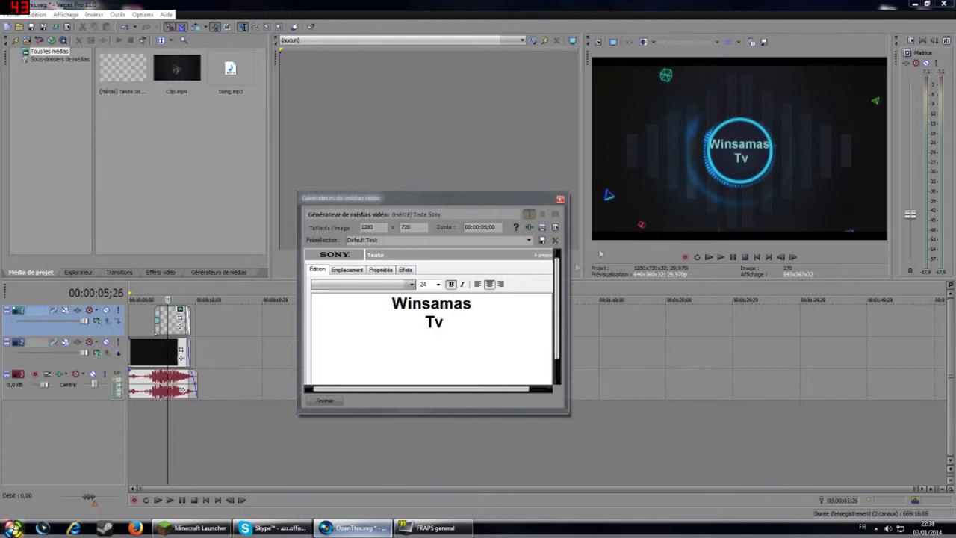
click(439, 284)
click(432, 342)
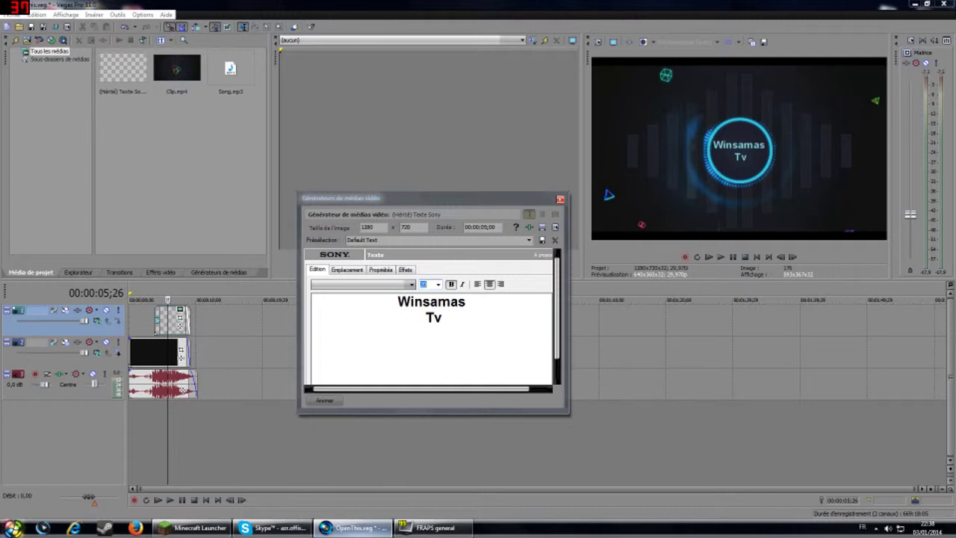
- Review the title text's placement, colour properties and effects settings, and return to the text editing view
click(347, 269)
click(381, 269)
click(348, 269)
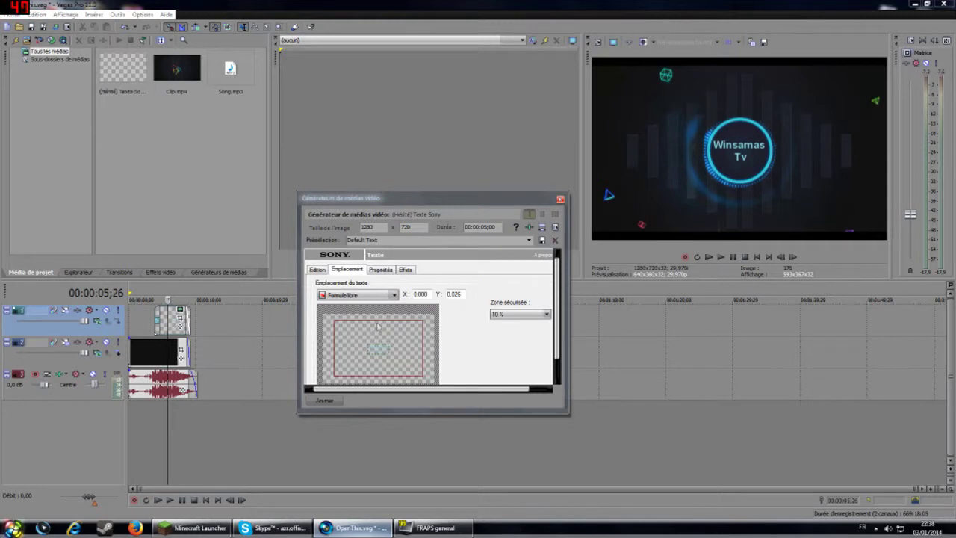
click(381, 270)
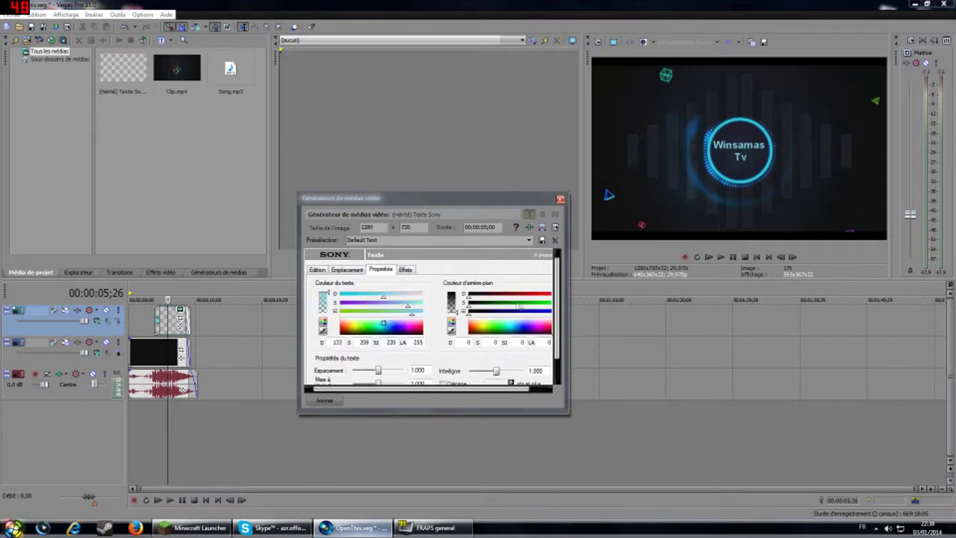
click(406, 271)
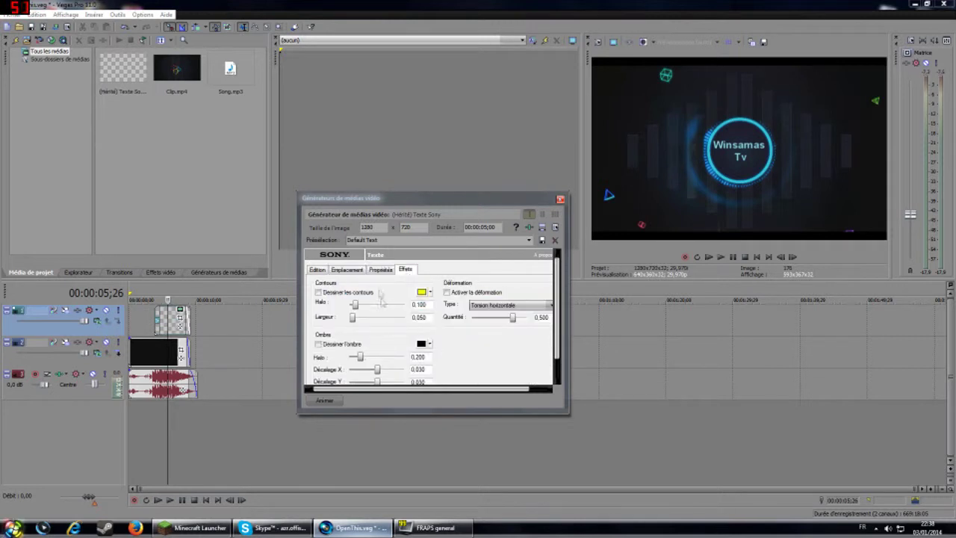
click(325, 271)
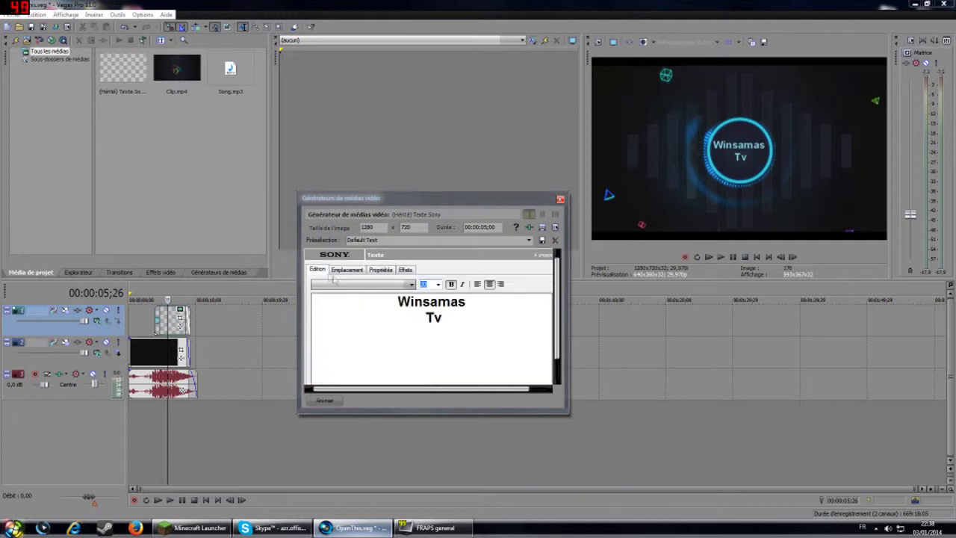
- Try the DilleniaUPC font and a graffiti-style gothic font on the title, and set the font size to 26
click(333, 284)
scroll(412, 317, down, 1)
drag(411, 314, 409, 370)
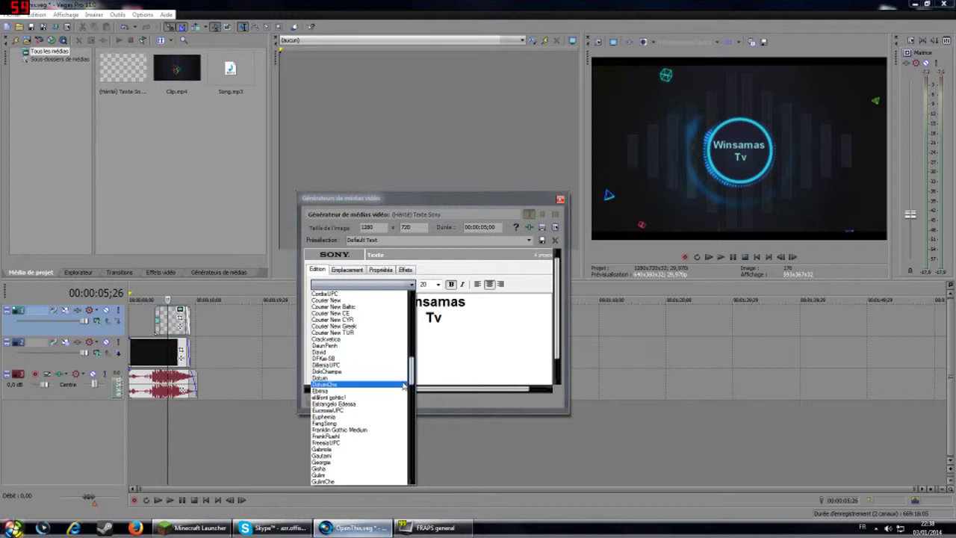
click(401, 365)
click(387, 286)
scroll(411, 379, up, 5)
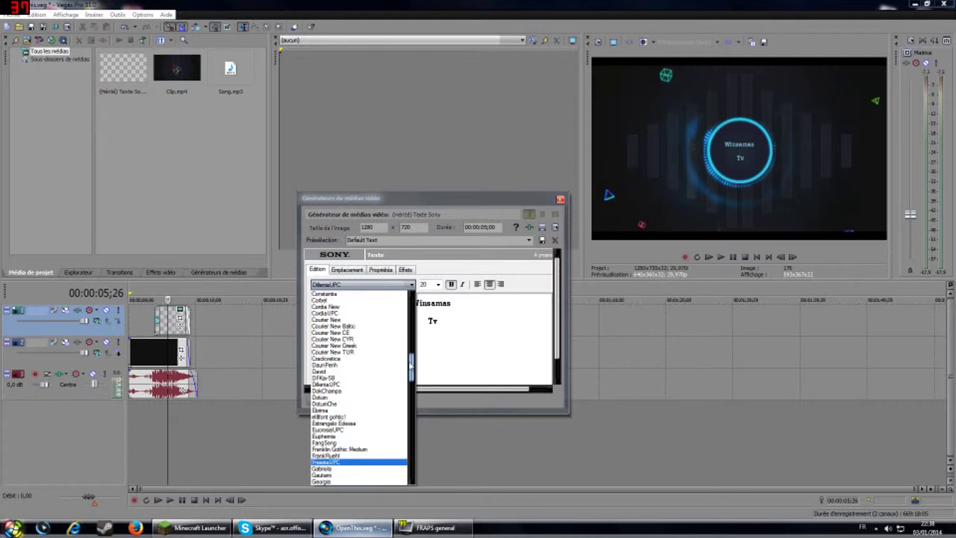
click(329, 416)
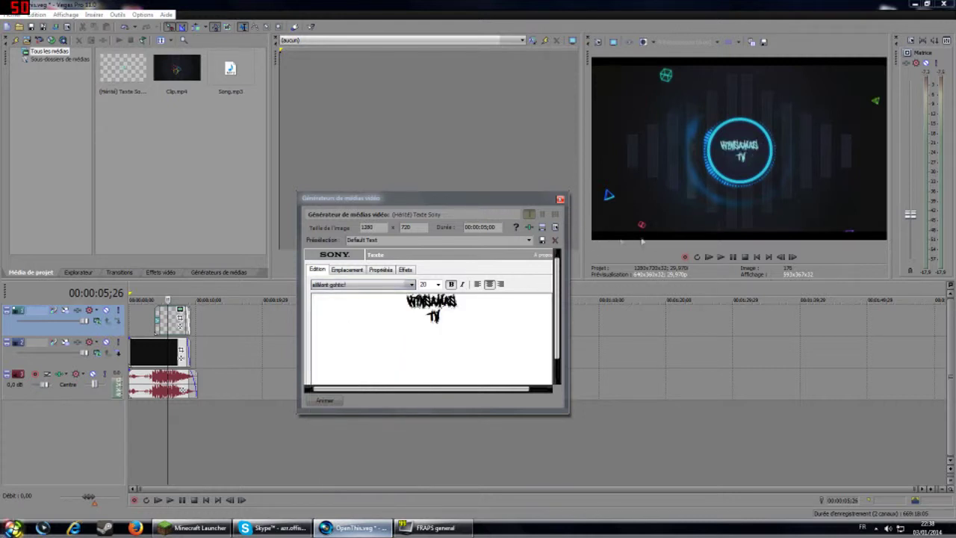
click(438, 285)
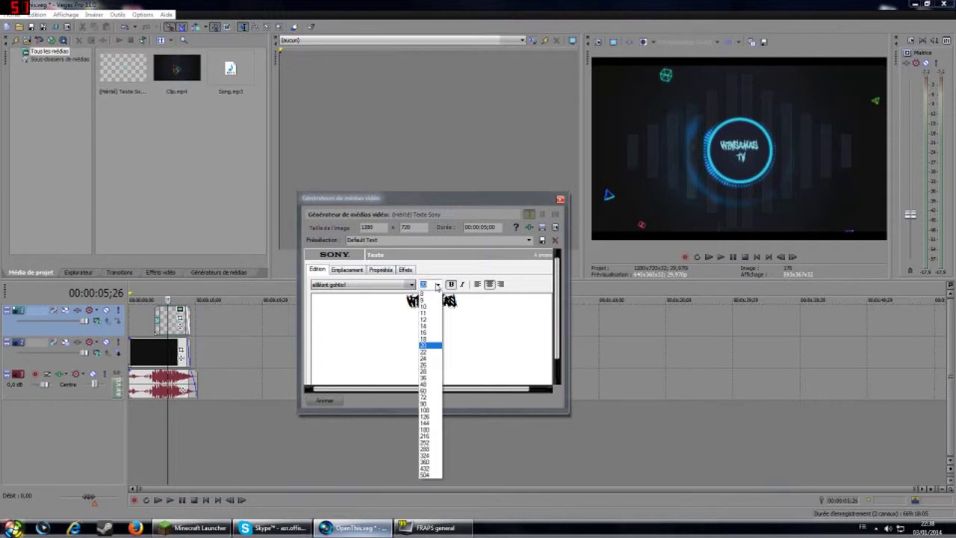
click(430, 364)
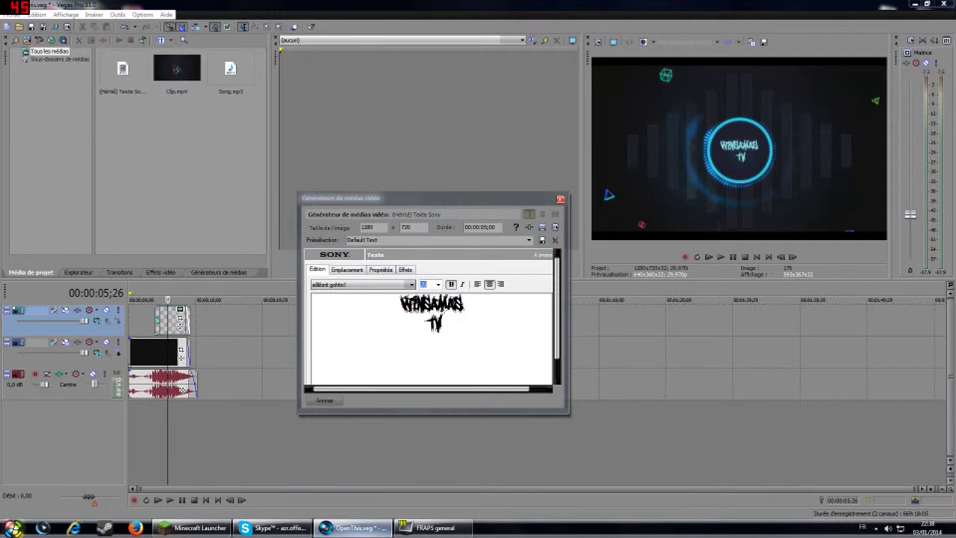
- Try the DFKai-SB, DotumChe and Ebrima fonts on the title text
click(375, 286)
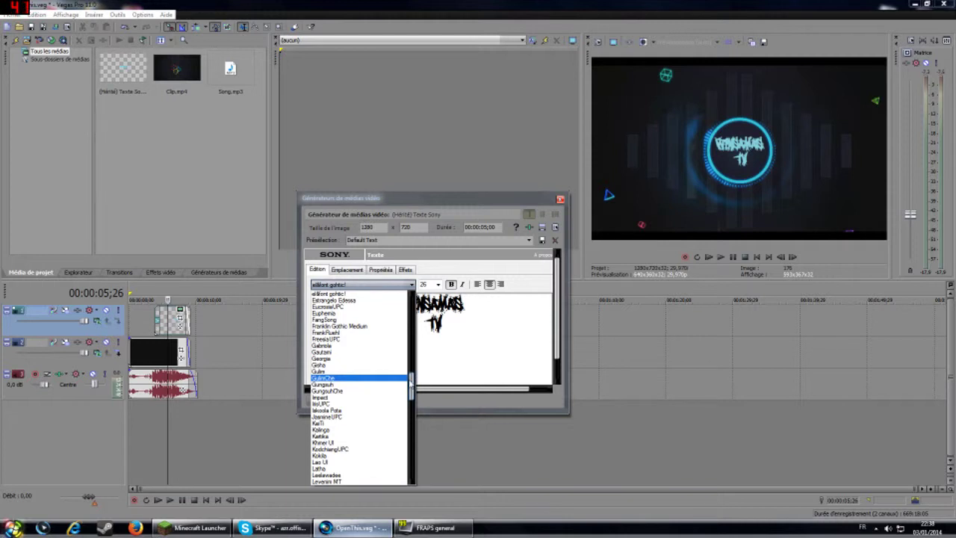
scroll(411, 381, up, 2)
click(343, 301)
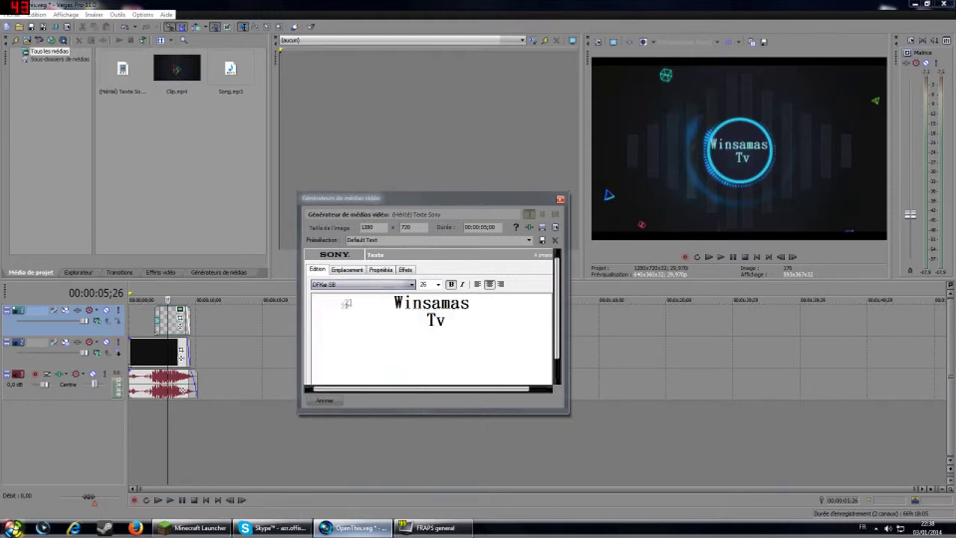
click(388, 287)
click(348, 319)
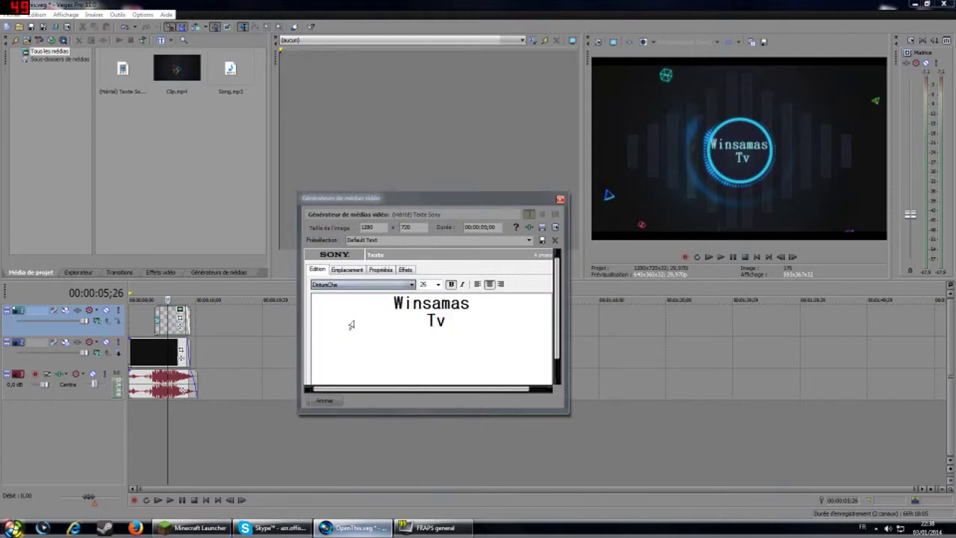
click(387, 288)
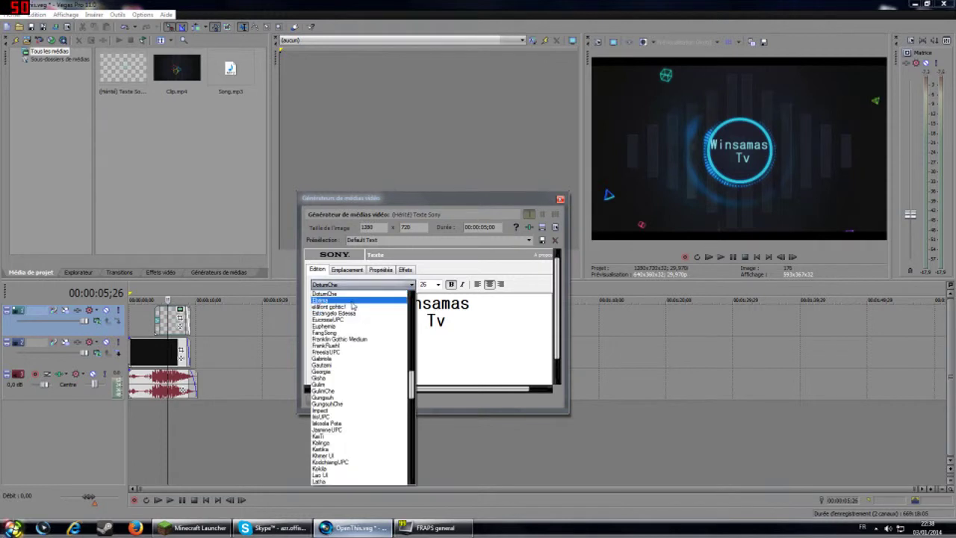
click(394, 341)
- Try the Impact and Latha fonts on the title text
click(364, 287)
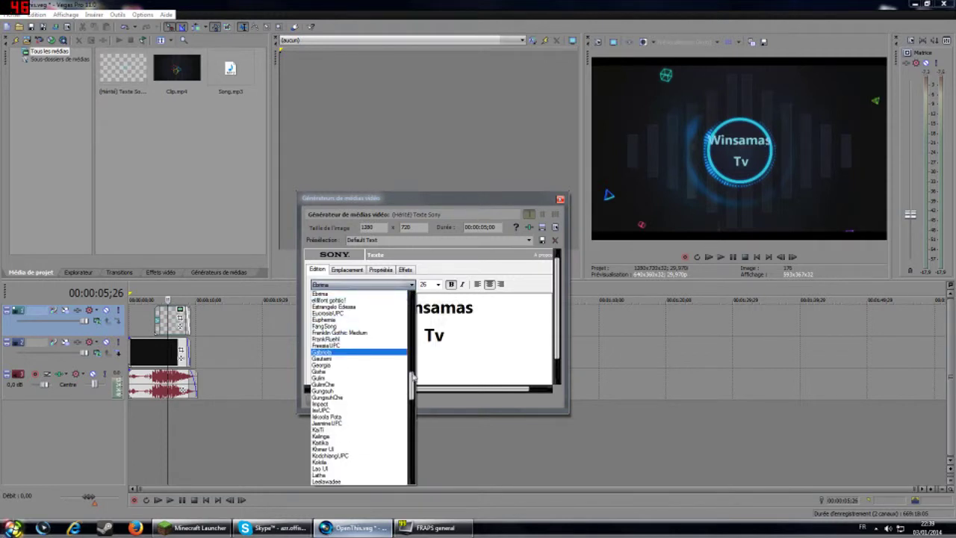
scroll(366, 358, down, 5)
click(366, 365)
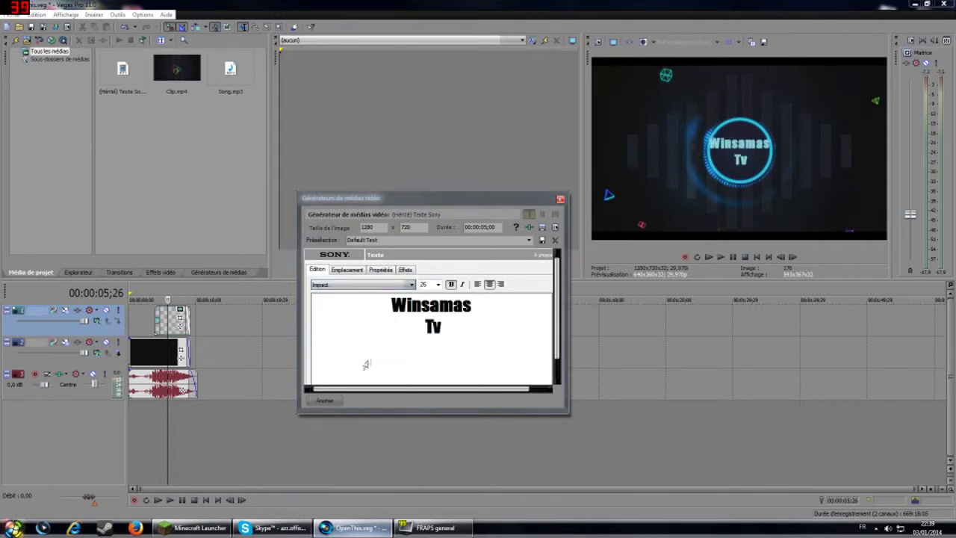
click(367, 287)
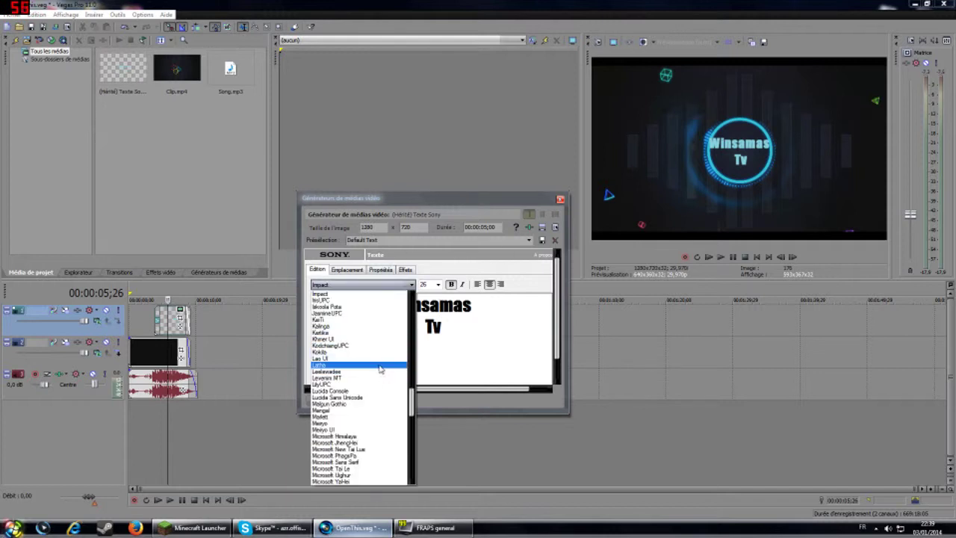
click(377, 367)
- Apply the Crackvetica font to the title text
click(411, 285)
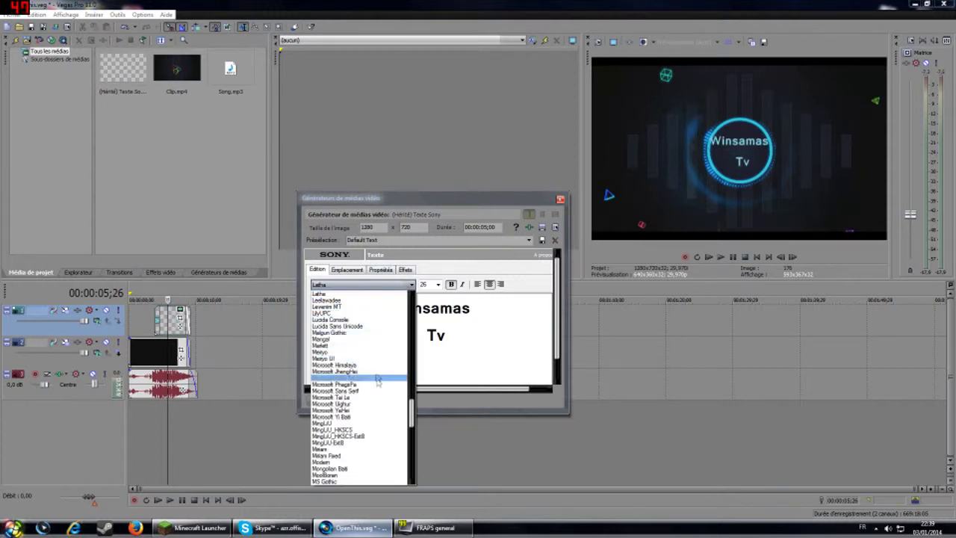
drag(411, 407, 412, 374)
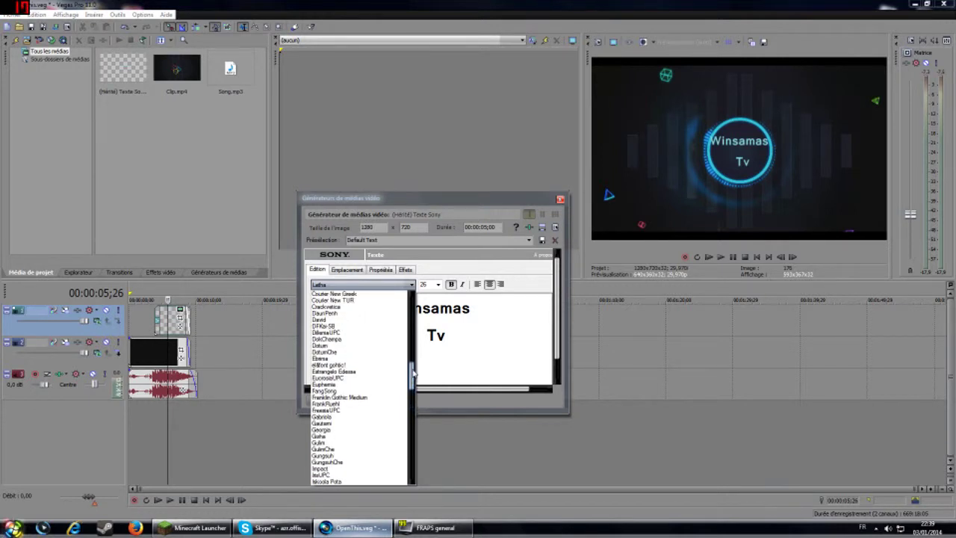
click(341, 307)
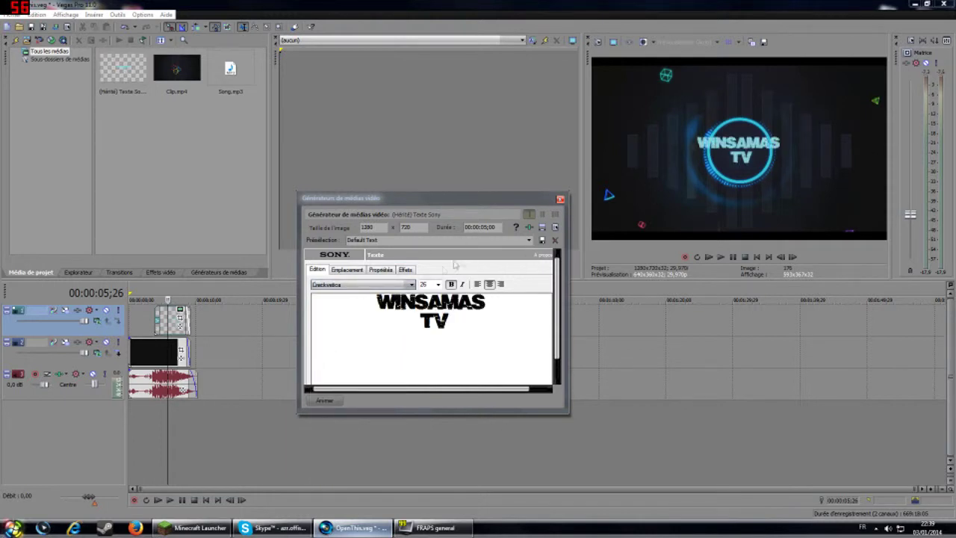
- Try font sizes 14, 20 and 18 on the Crackvetica title
click(437, 285)
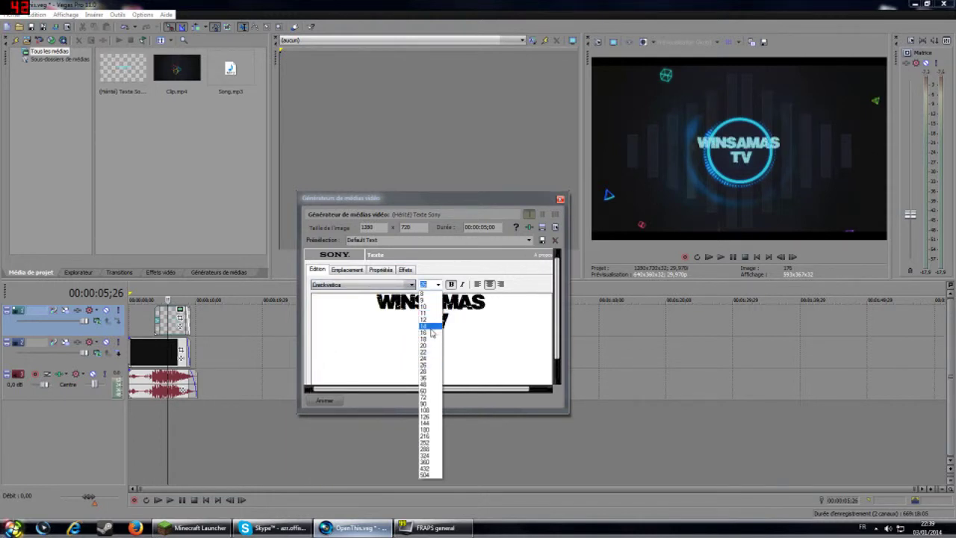
click(431, 332)
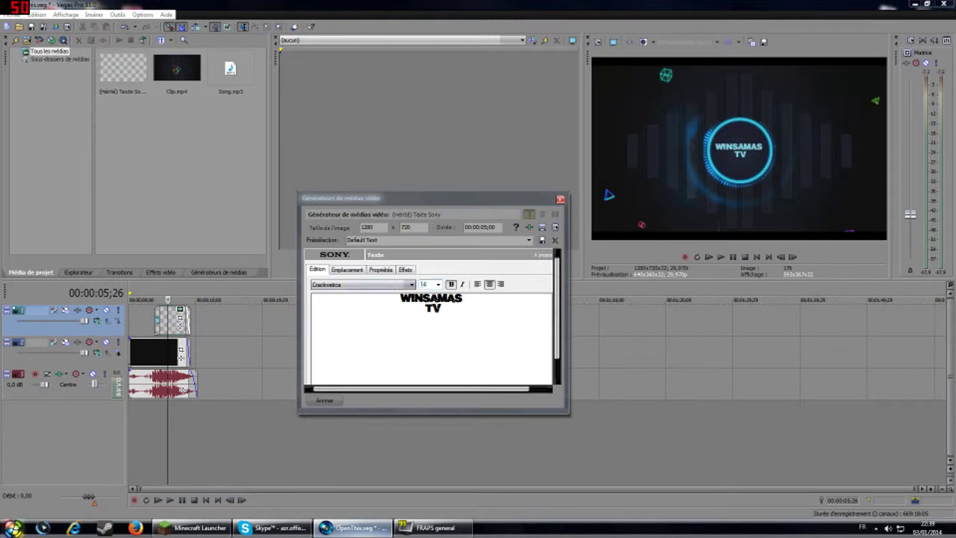
click(437, 284)
click(415, 350)
click(437, 285)
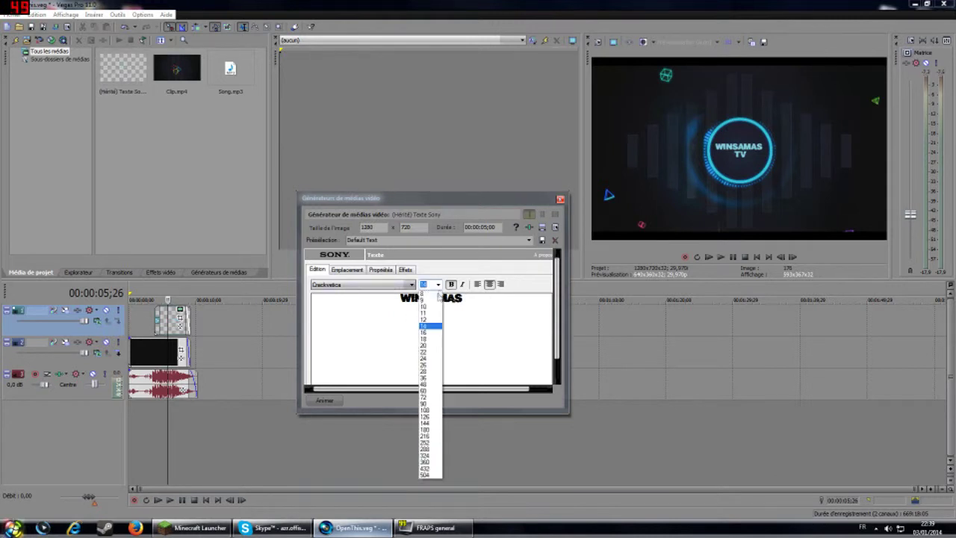
click(428, 346)
click(438, 284)
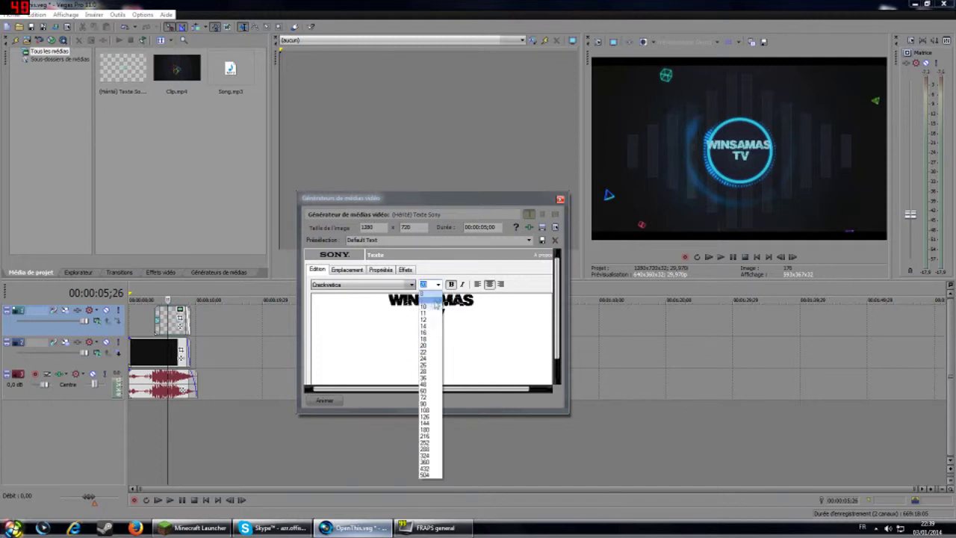
click(429, 340)
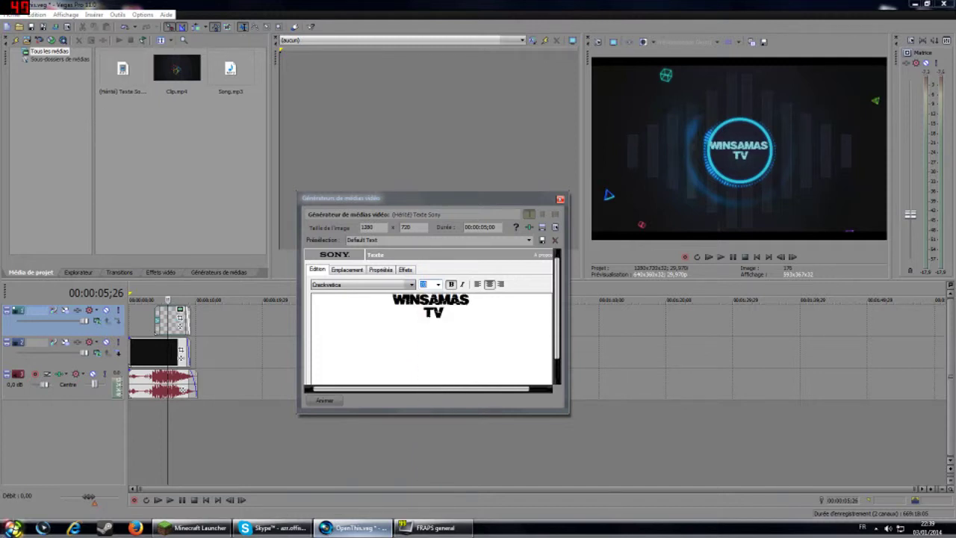
- Set the title's font size to 16 and close the video media generator window
click(438, 285)
click(431, 337)
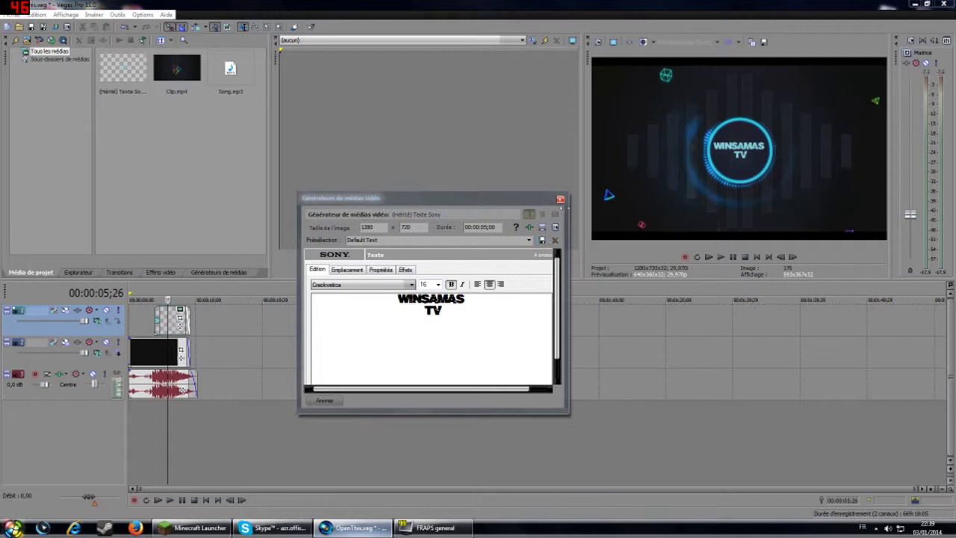
click(560, 200)
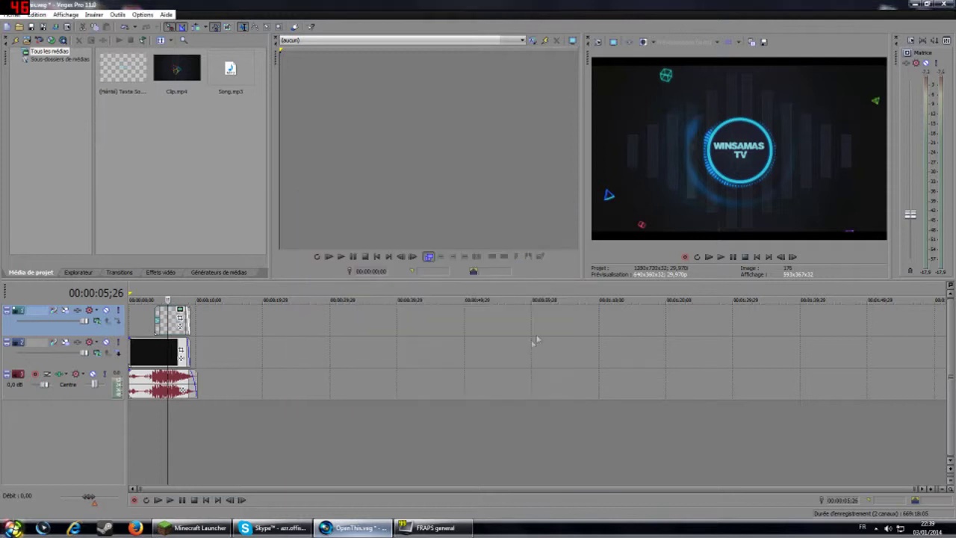
- Play the intro twice from the start of the timeline to check the new title, stopping playback each time
click(131, 318)
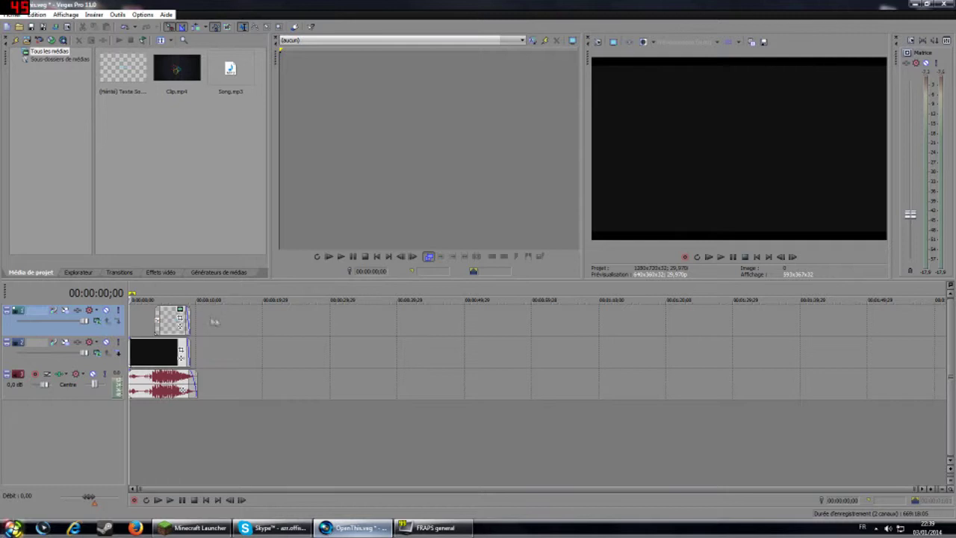
click(723, 256)
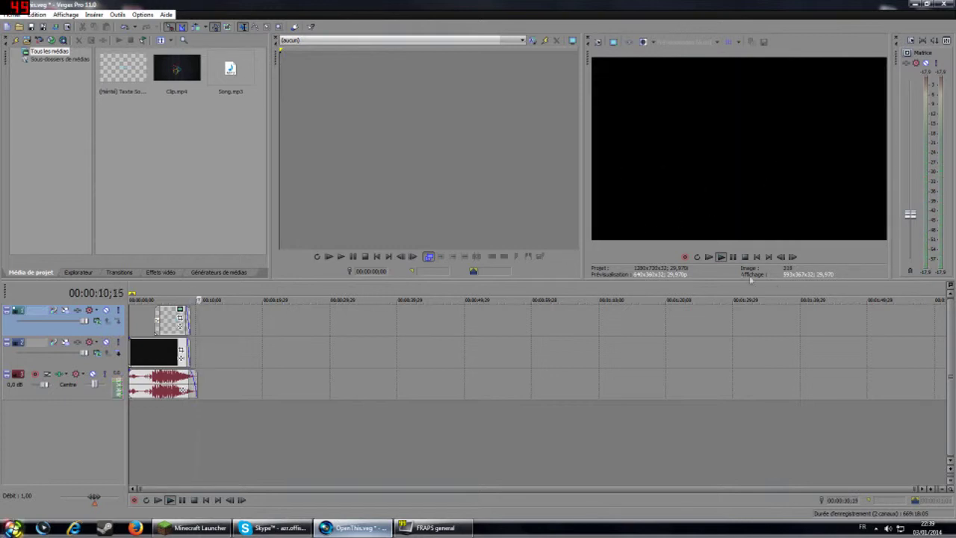
click(745, 256)
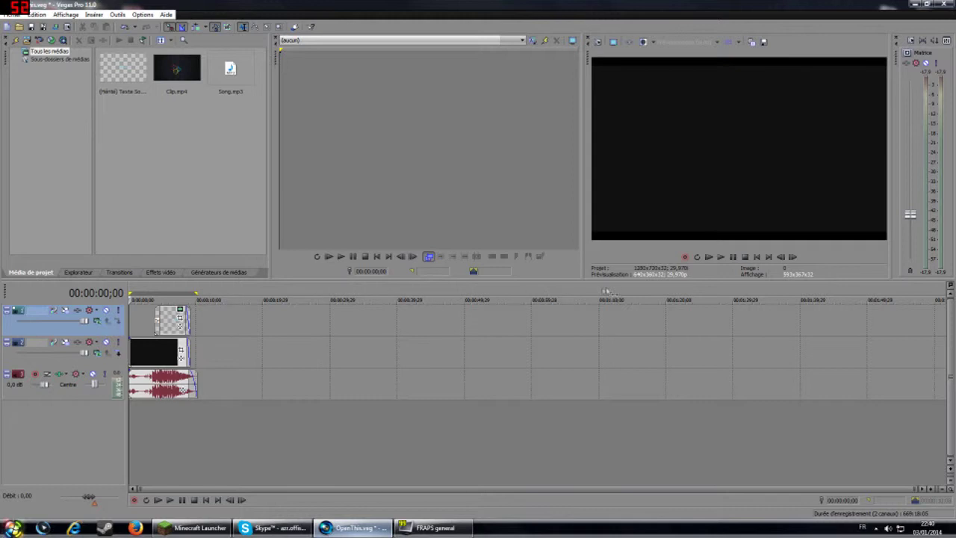
click(721, 257)
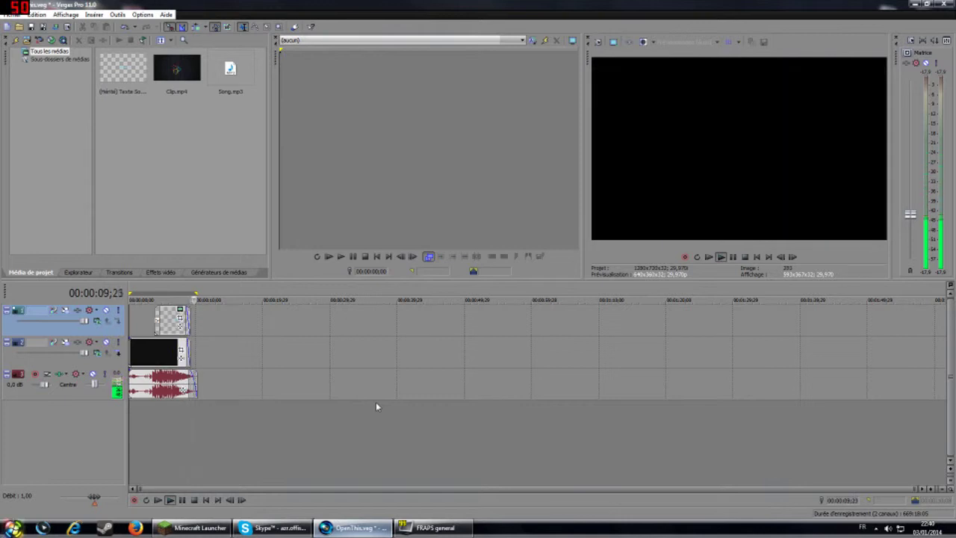
click(744, 256)
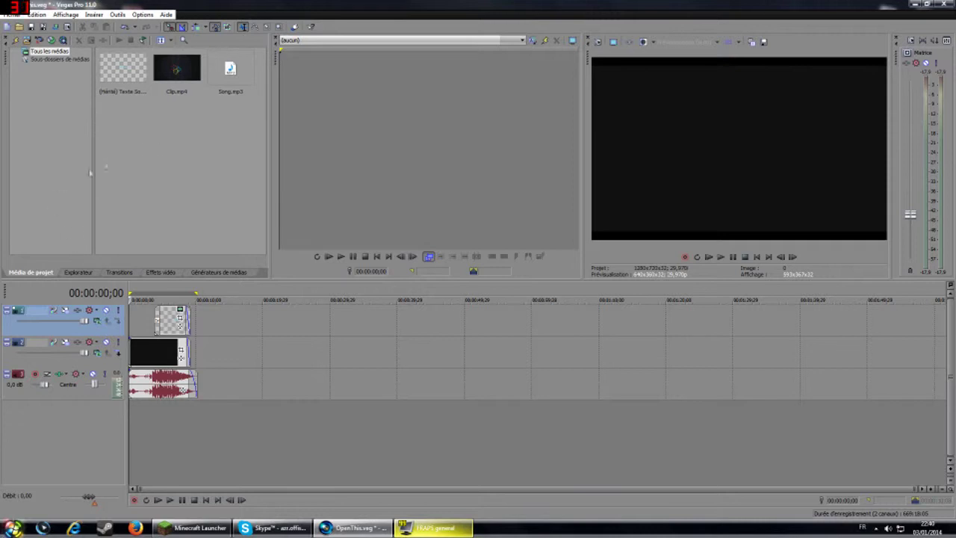
- Start rendering the project to a file and choose the Windows Media Video V11 template "Vidéo HD 720-30p 6 Mbits/s"
click(10, 16)
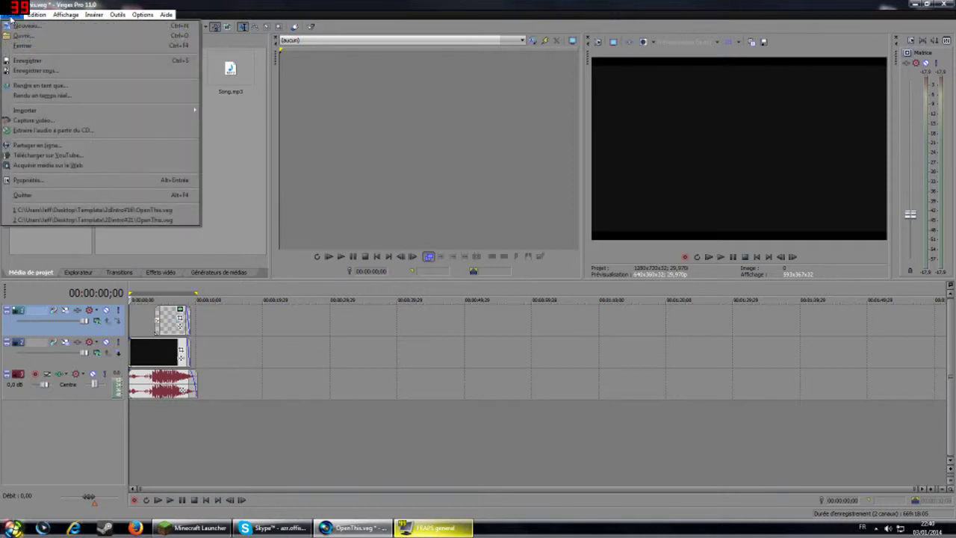
click(58, 89)
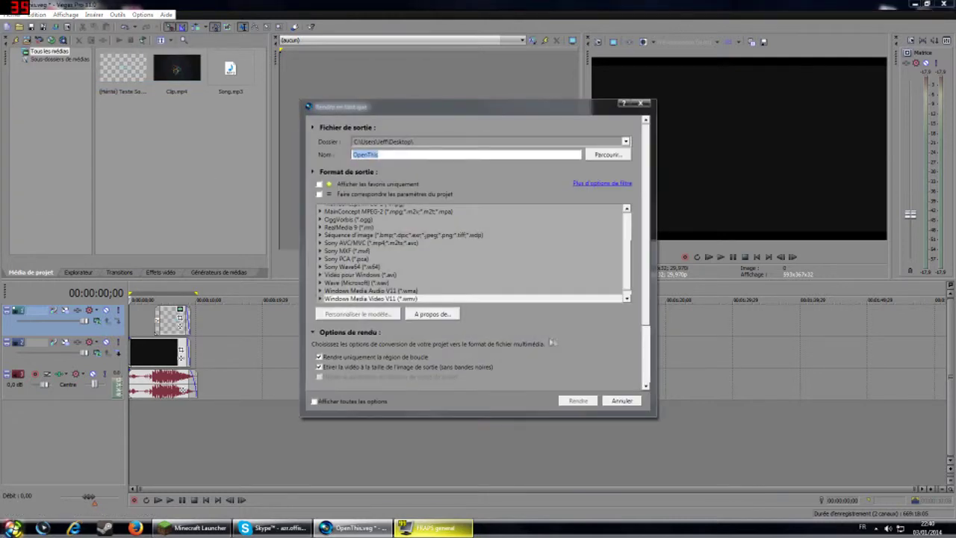
scroll(458, 239, down, 2)
scroll(448, 251, up, 2)
click(323, 300)
click(622, 253)
scroll(627, 266, down, 3)
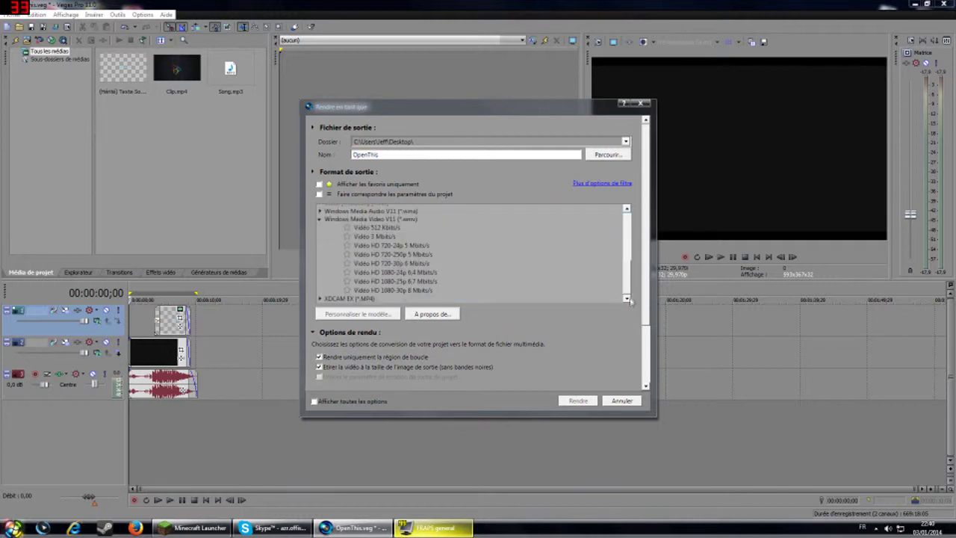
click(400, 266)
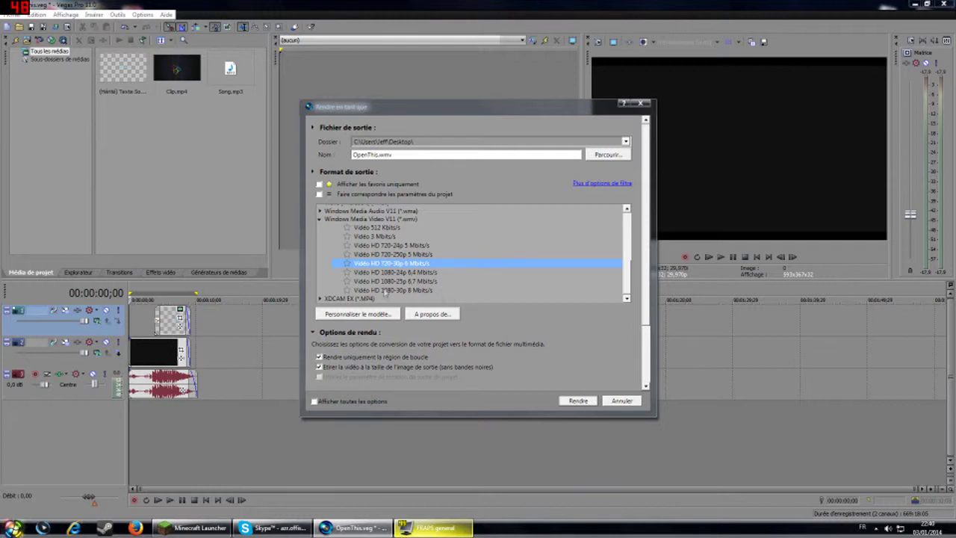
- Customise the render template with video rendering quality "Optimisée", keeping the stereoscopic 3D mode on the project settings
click(362, 316)
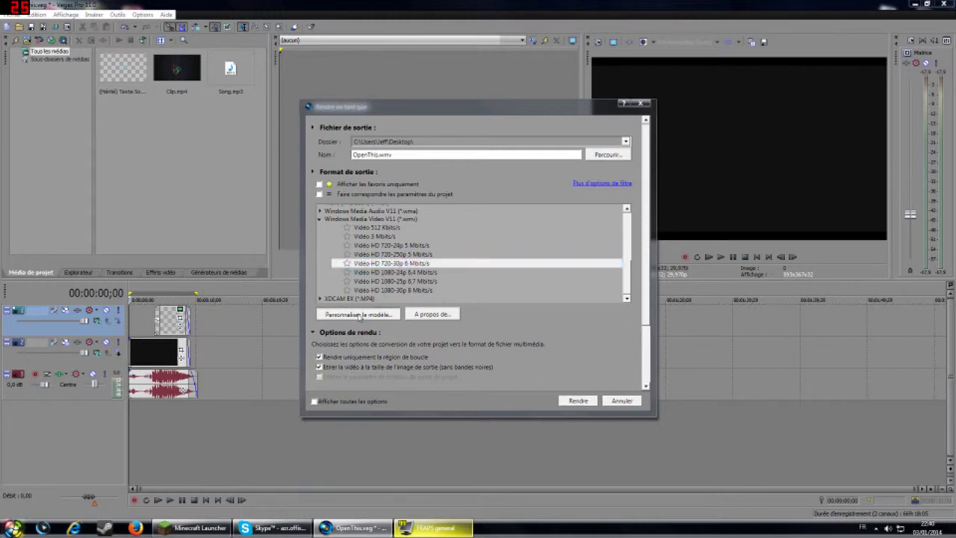
click(540, 374)
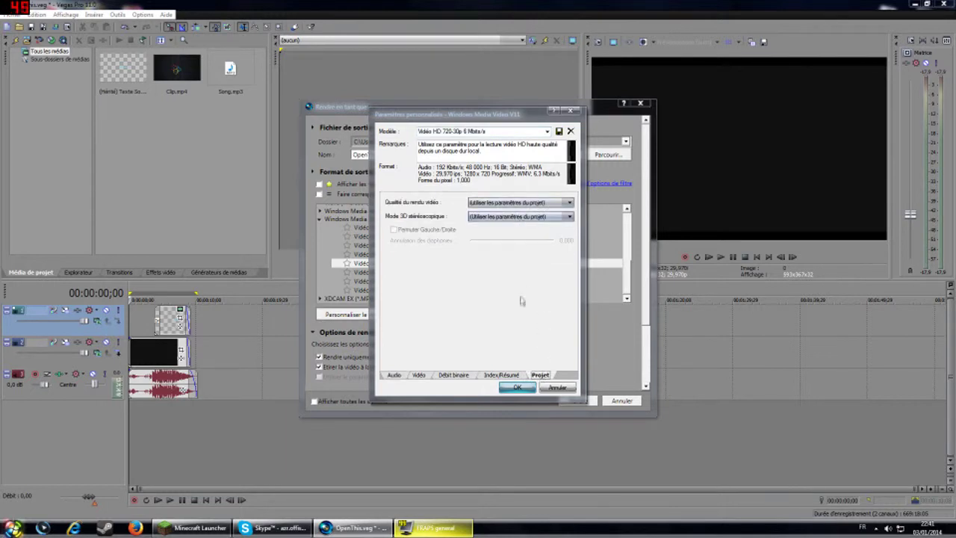
click(515, 203)
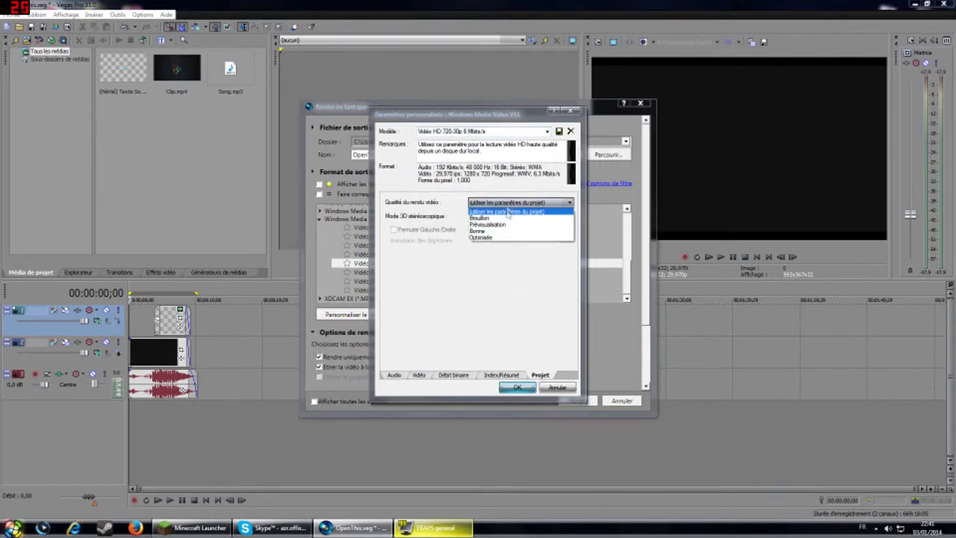
click(505, 212)
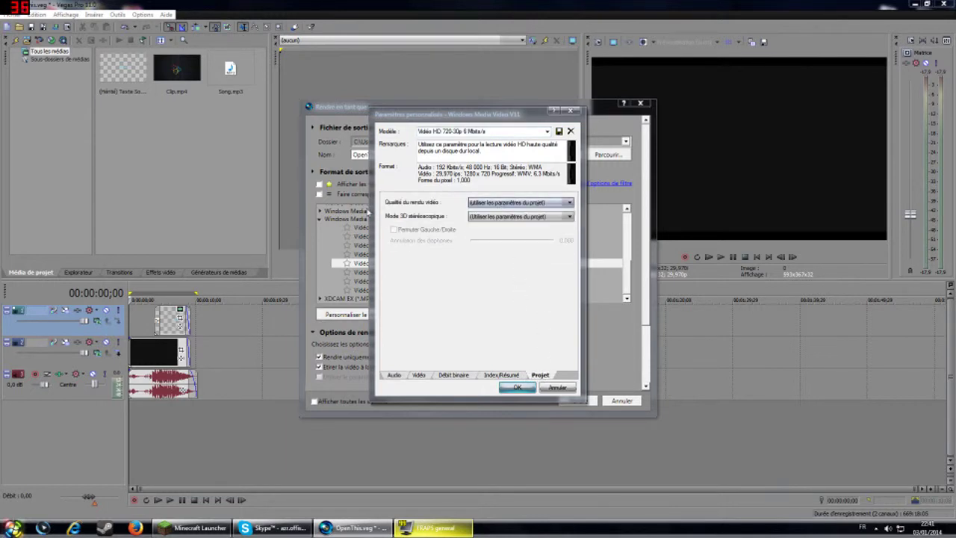
click(480, 205)
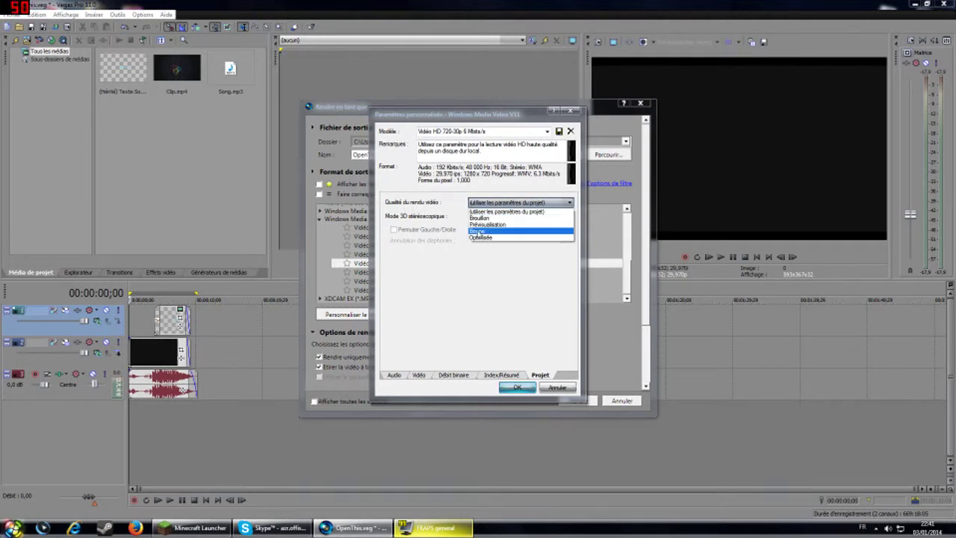
click(483, 239)
click(487, 218)
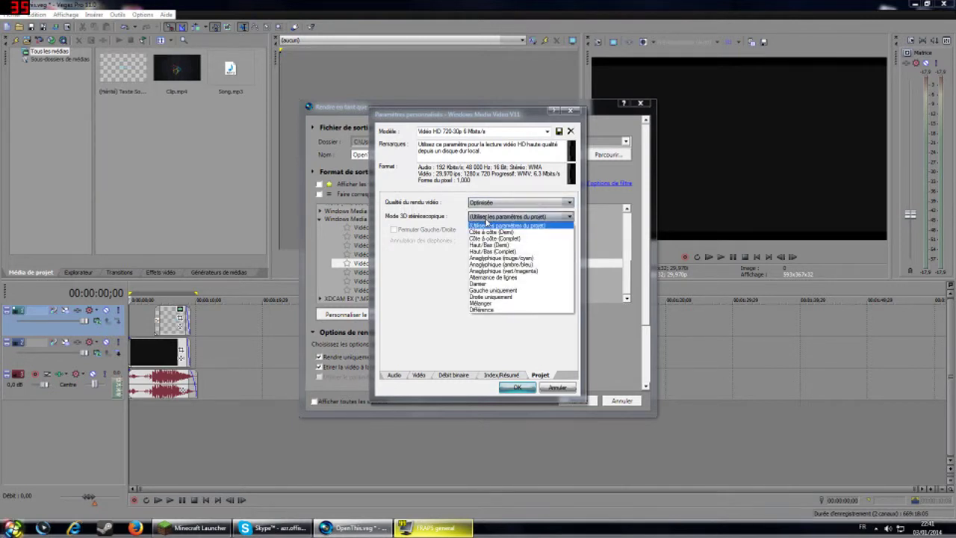
click(486, 222)
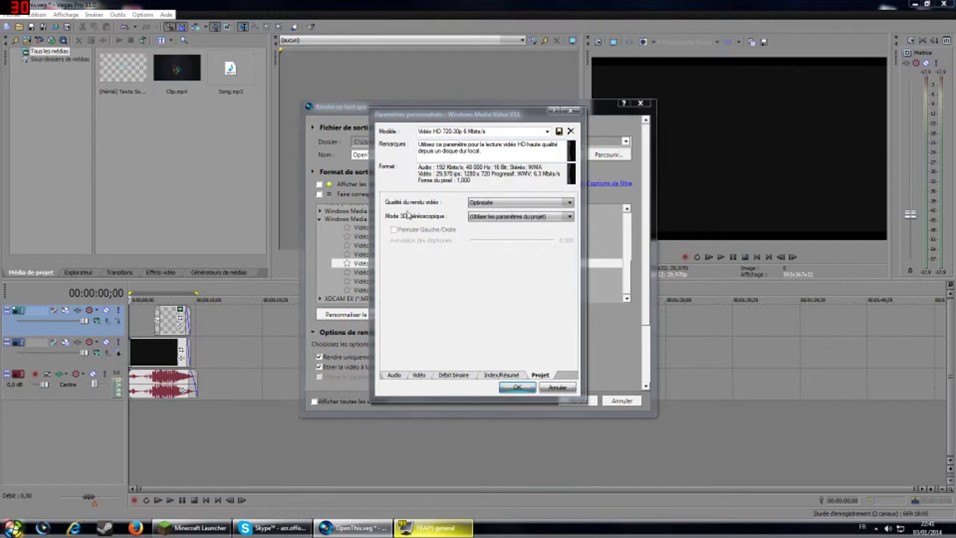
click(518, 388)
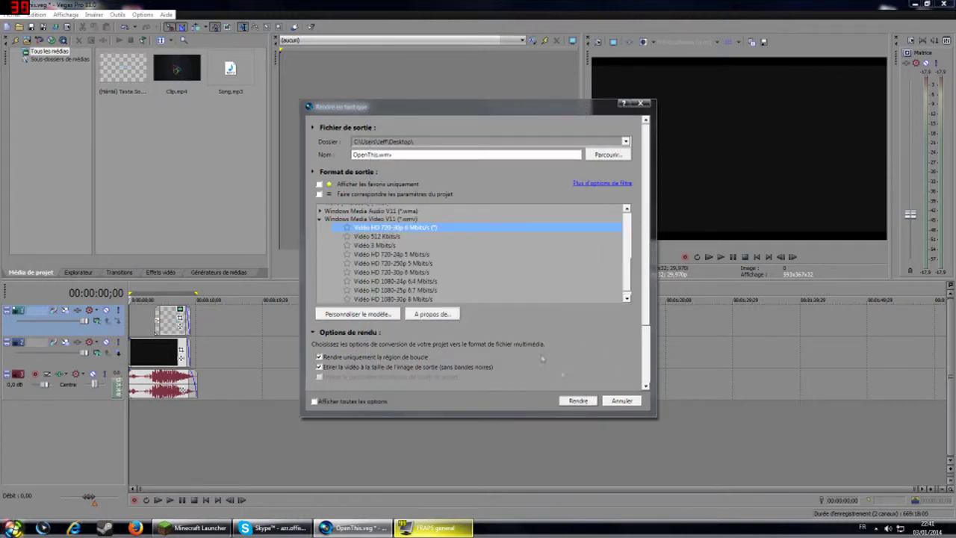
- Recheck the customised template's project settings, render the intro to the desktop as OpenThis.wmv, and close the finished render dialog
click(389, 316)
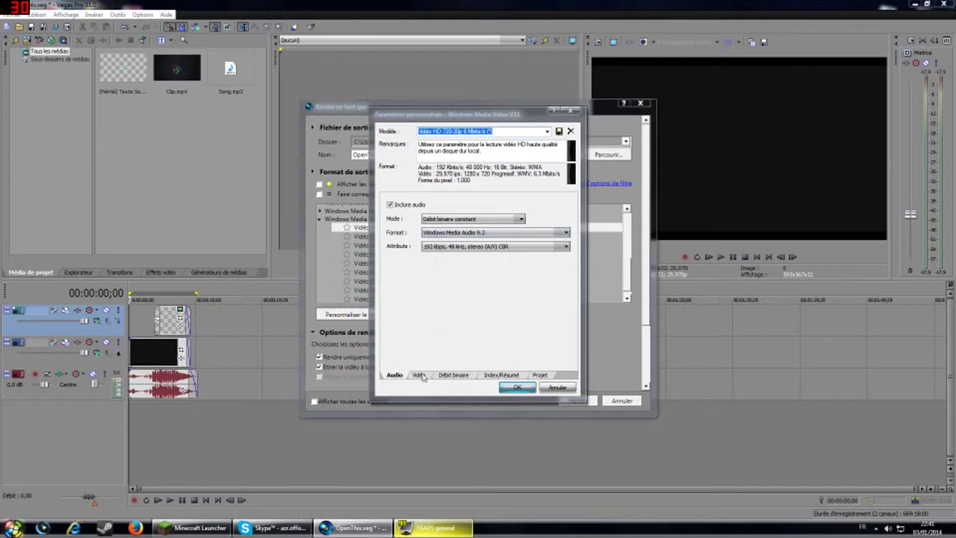
click(540, 375)
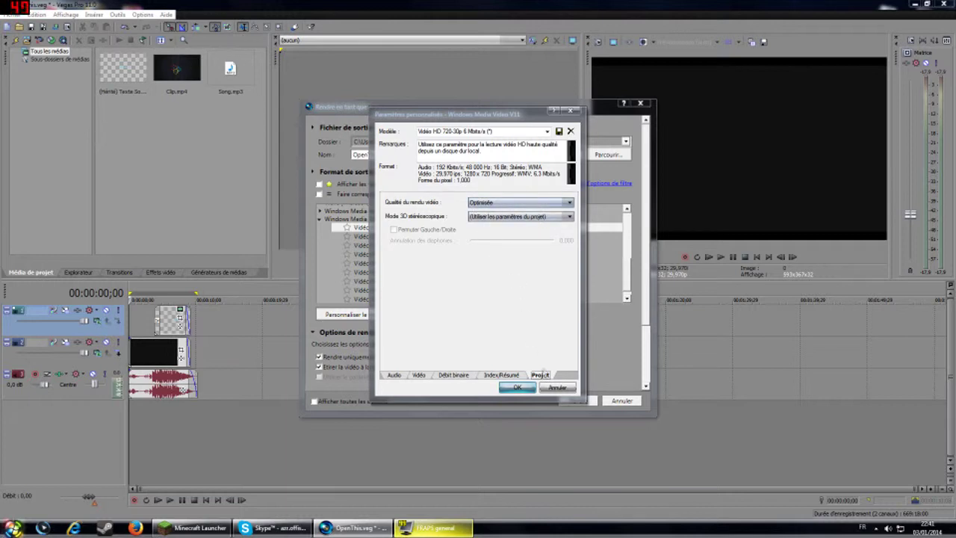
click(514, 389)
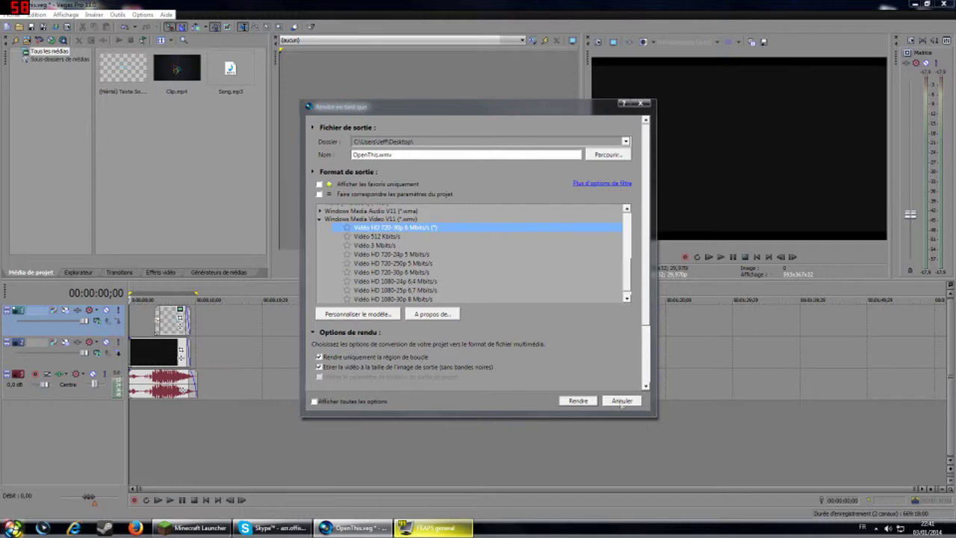
click(576, 402)
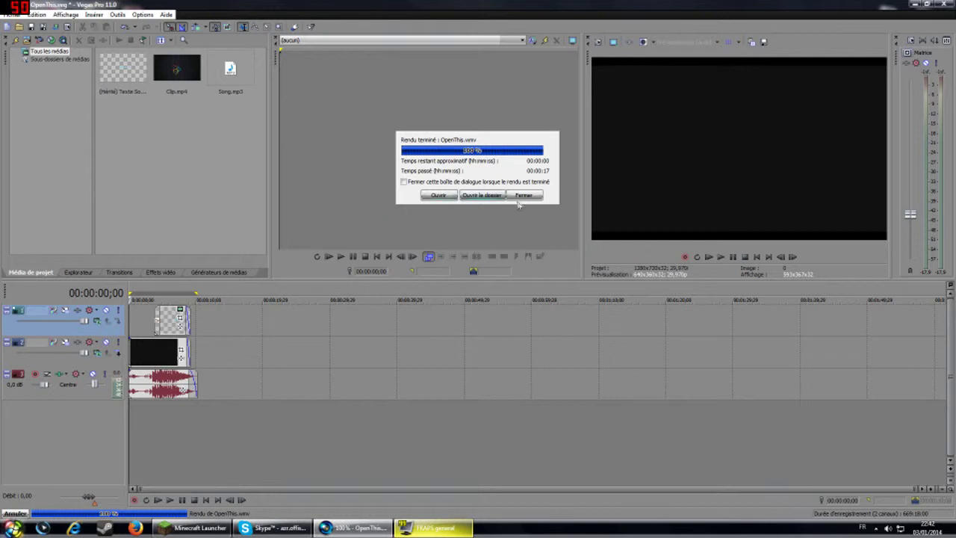
click(523, 196)
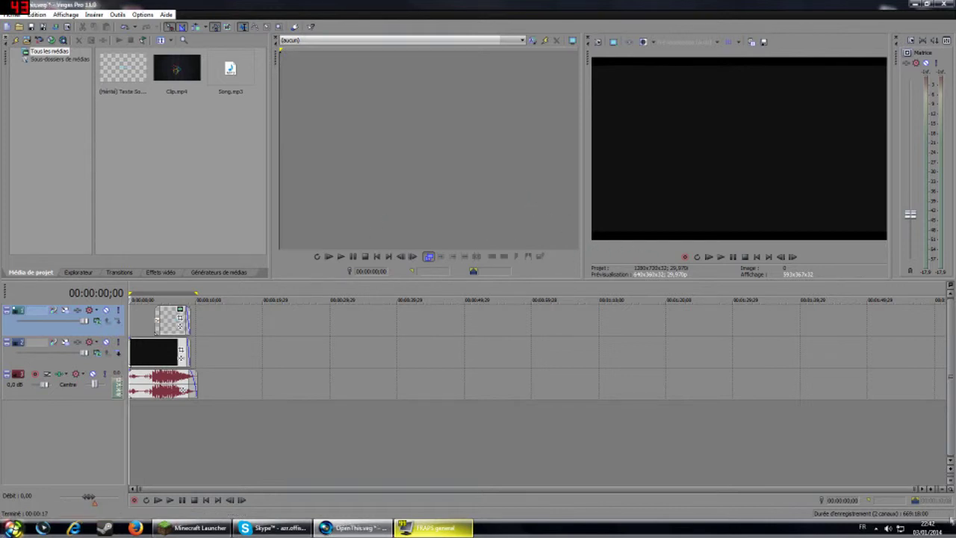
- Switch to the desktop, move the rendered OpenThis.wmv to the middle, play it in Windows Media Player and close the player
click(952, 528)
drag(93, 437, 510, 336)
drag(312, 179, 704, 448)
double_click(510, 332)
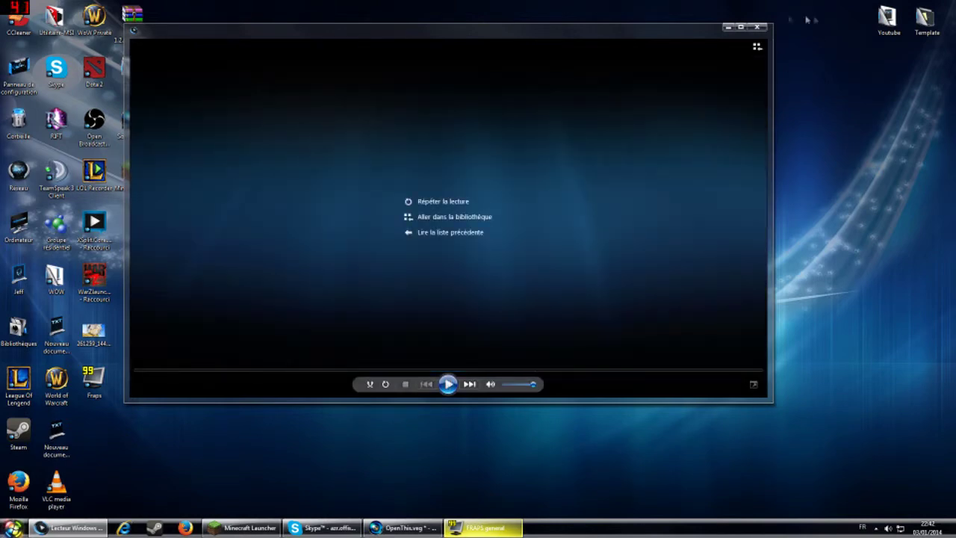
click(757, 27)
- Rename the rendered OpenThis.wmv file on the desktop as "Intro 2D YT New.wmv"
drag(239, 81, 642, 418)
right_click(511, 334)
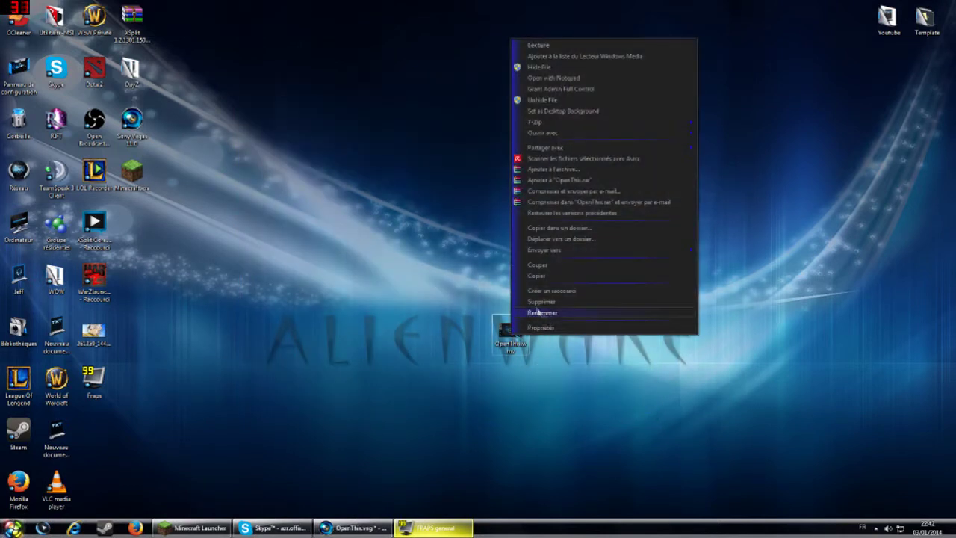
click(547, 313)
text(Intro 2D.wmv)
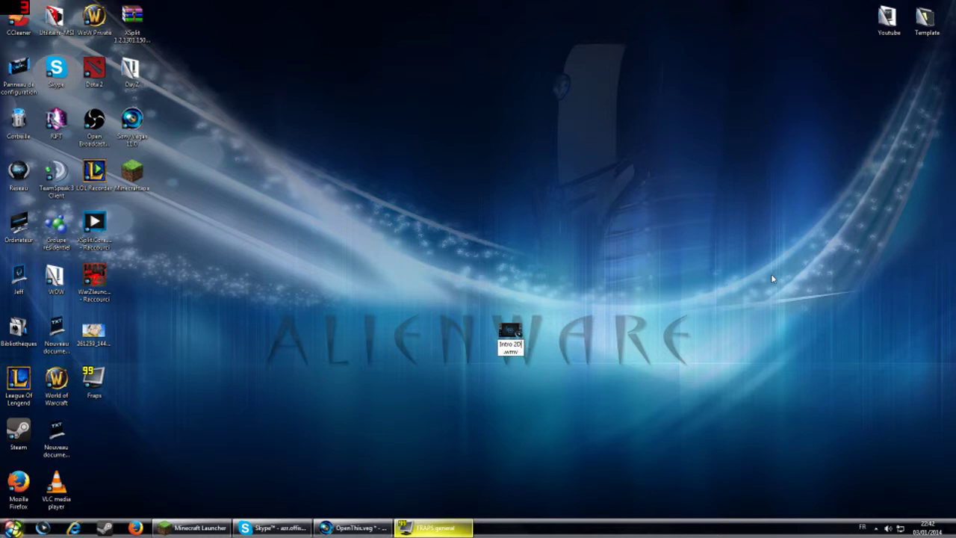
text( YT Ne)
key(Return)
- Move Intro 2D YT New.wmv from the desktop into the Template folder's 2dIntro#16 subfolder, and close the folder window
drag(505, 342, 736, 291)
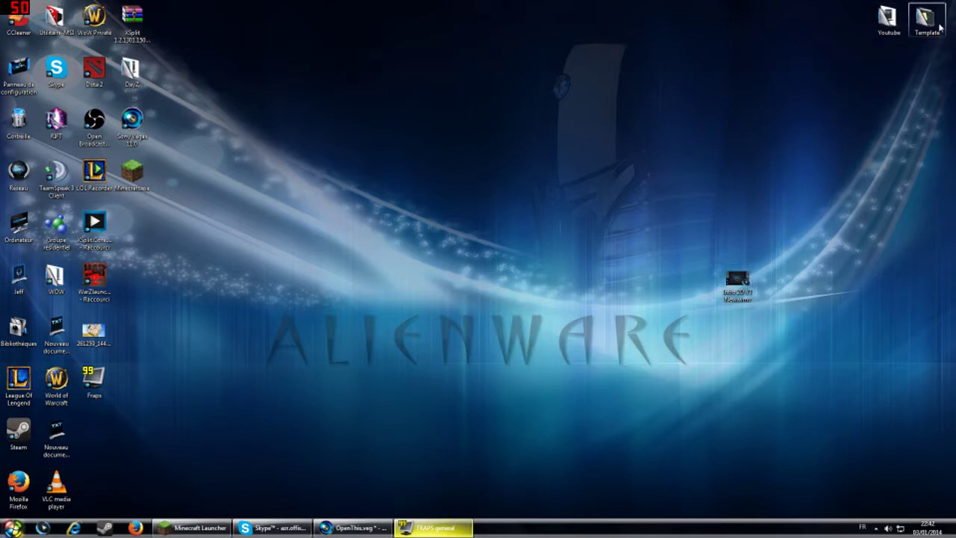
double_click(940, 27)
double_click(604, 160)
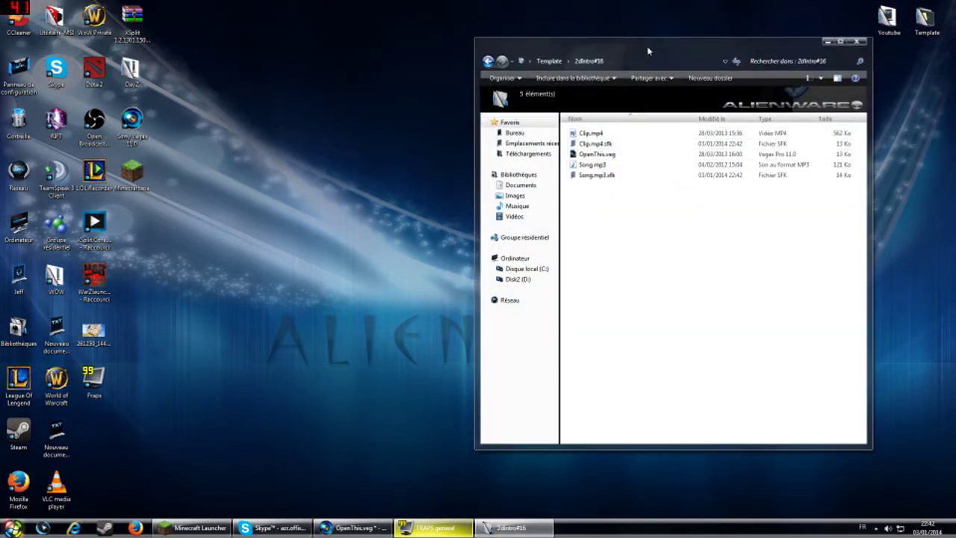
drag(648, 51, 381, 46)
drag(738, 288, 523, 308)
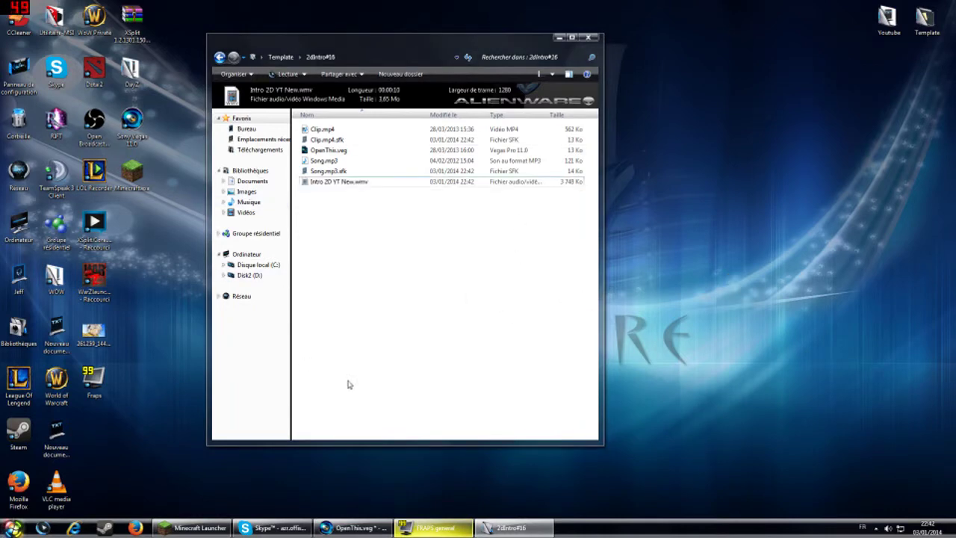
drag(404, 396, 383, 311)
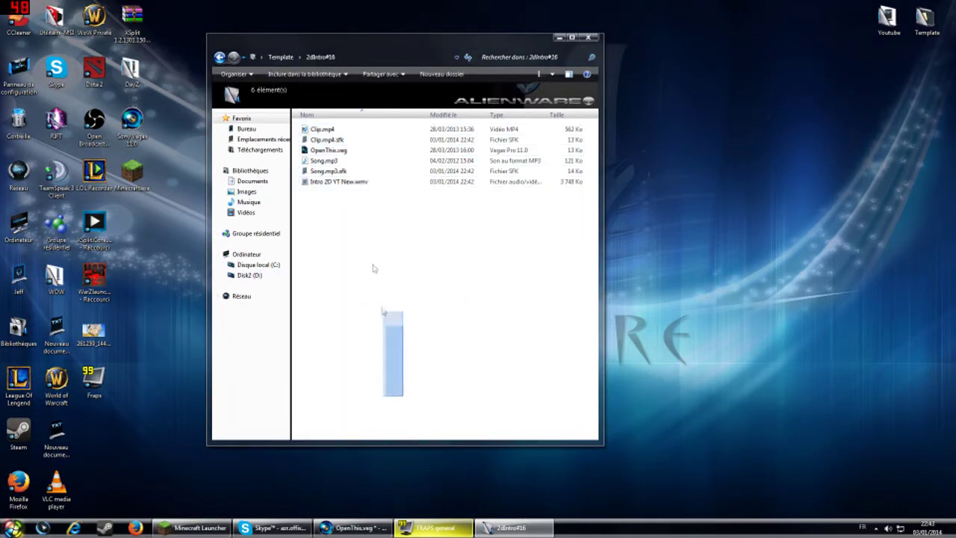
click(591, 38)
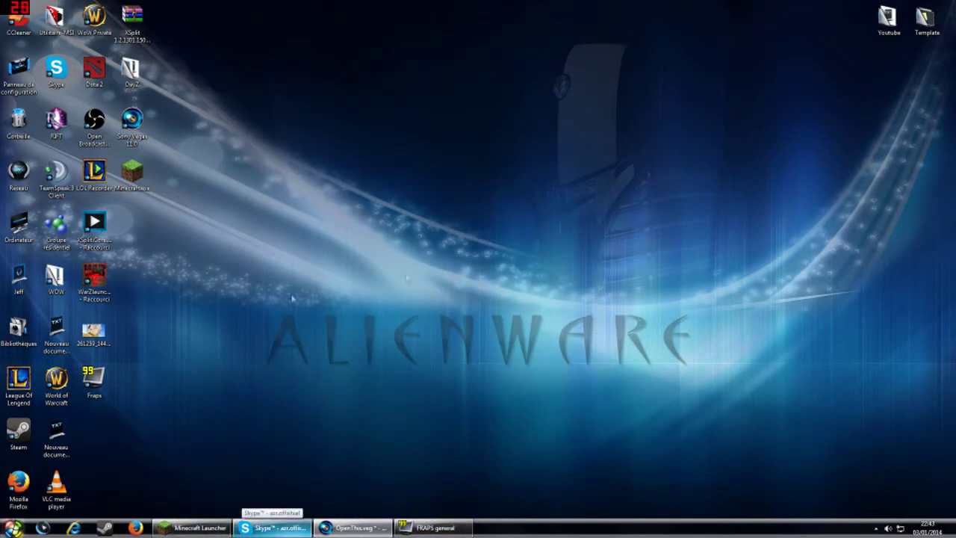
- View the contents of the Template folder on the desktop and close its window
double_click(927, 18)
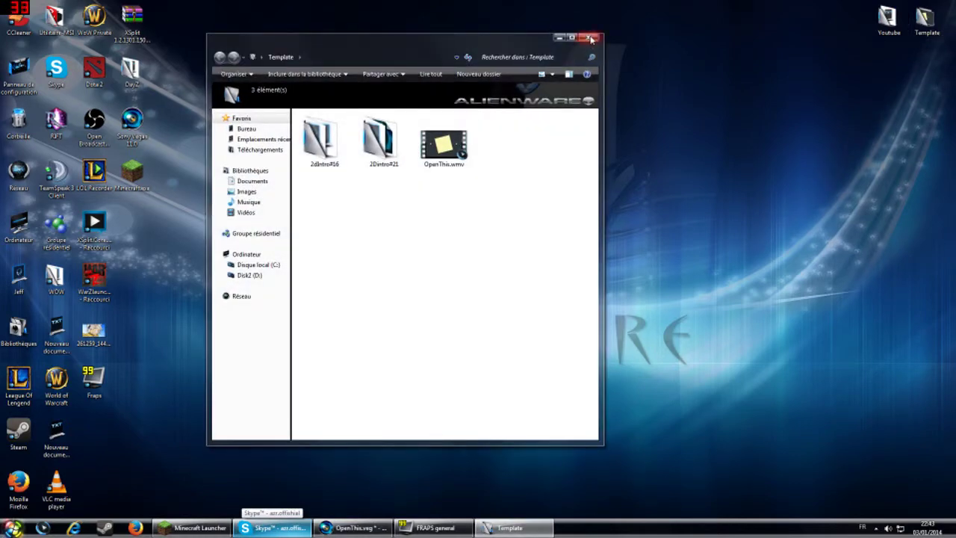
click(590, 38)
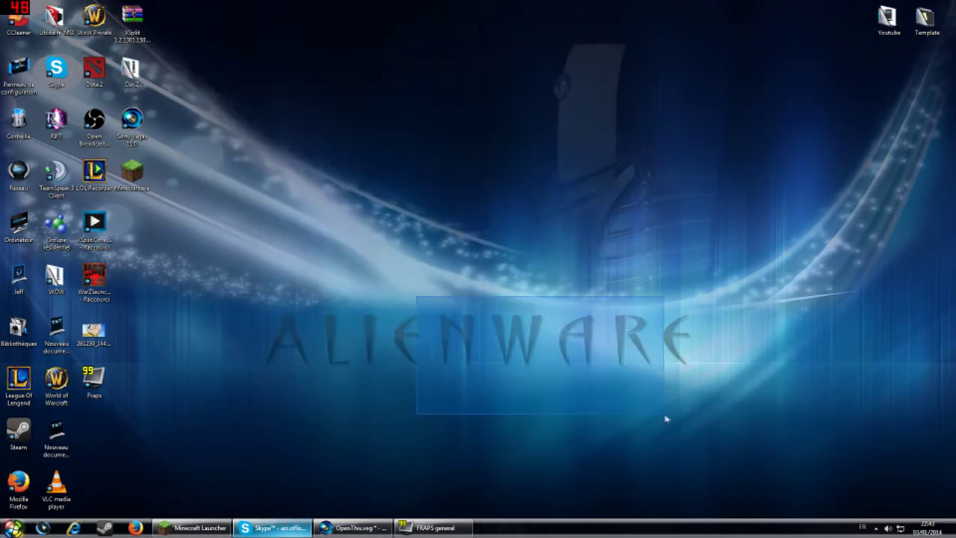
drag(624, 351, 224, 278)
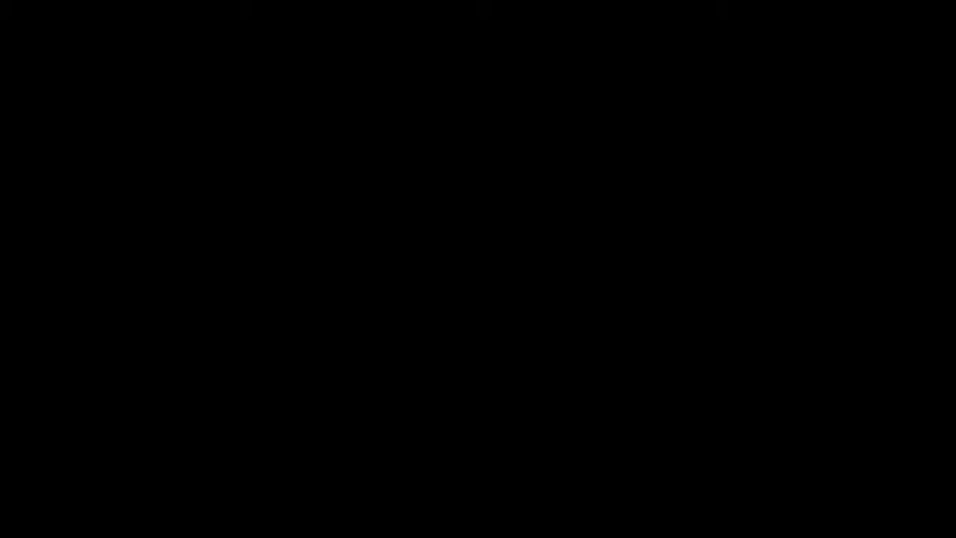